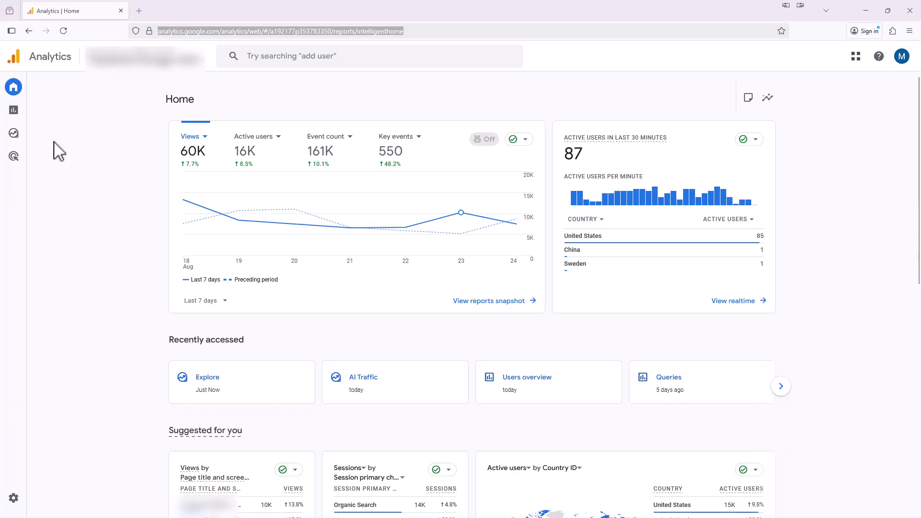
# Start a blank exploration from Explore and rename it 'AI Traffic'.
pyautogui.moveTo(40, 137)
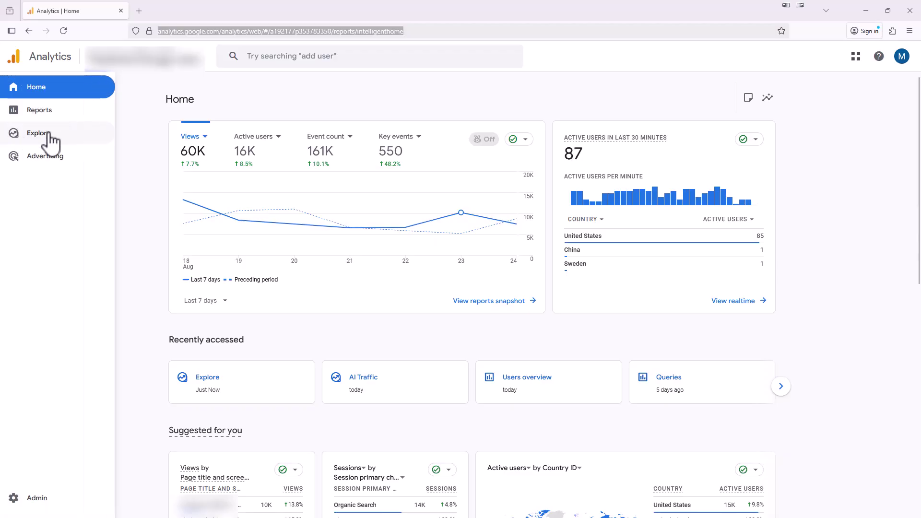
pyautogui.click(50, 139)
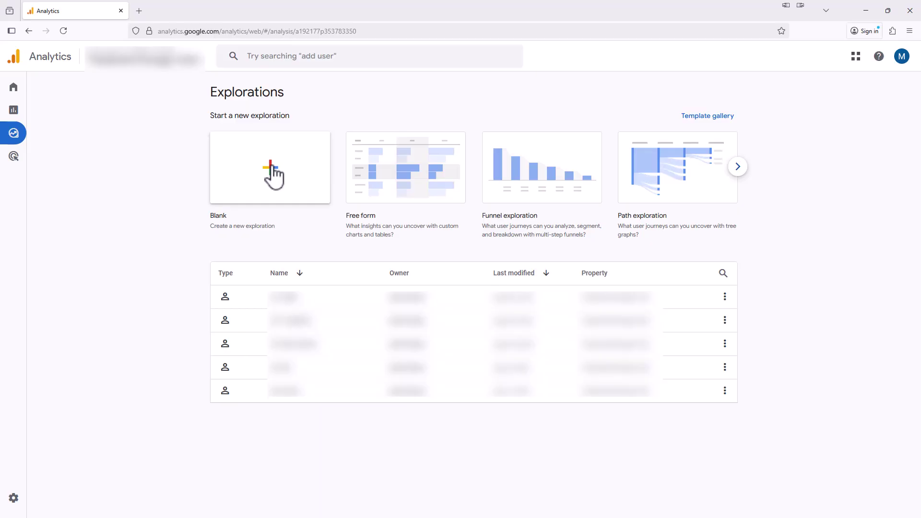
pyautogui.click(255, 168)
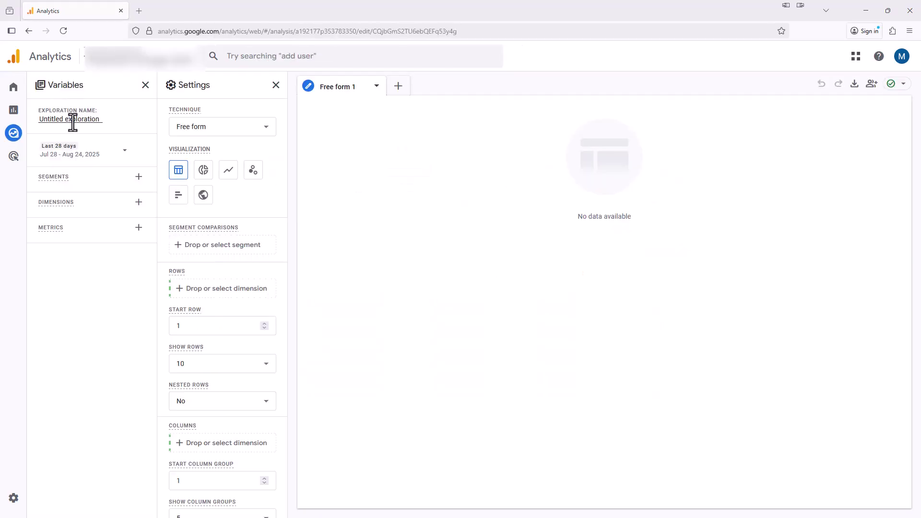
pyautogui.click(81, 120)
pyautogui.write('A')
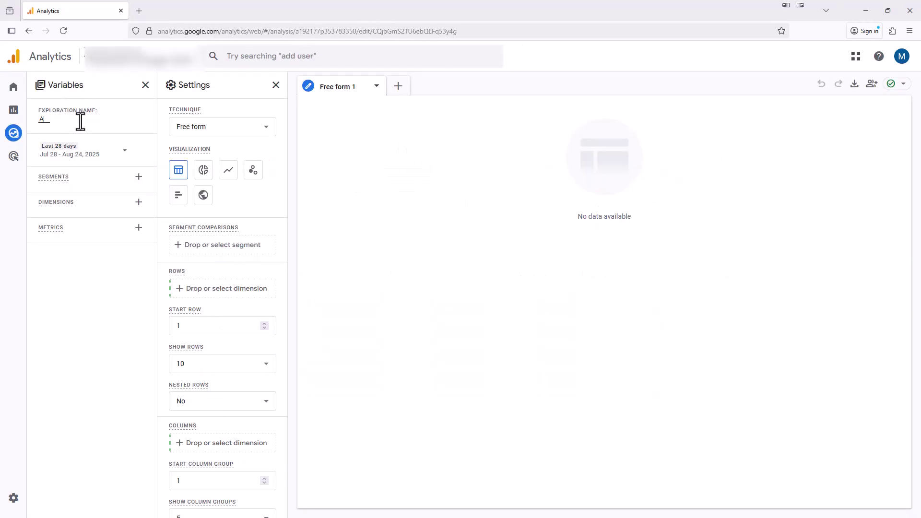
pyautogui.write('I Traffic')
pyautogui.press('Return')
# Search for 'session source' and add the Session source dimension to the exploration.
pyautogui.click(138, 202)
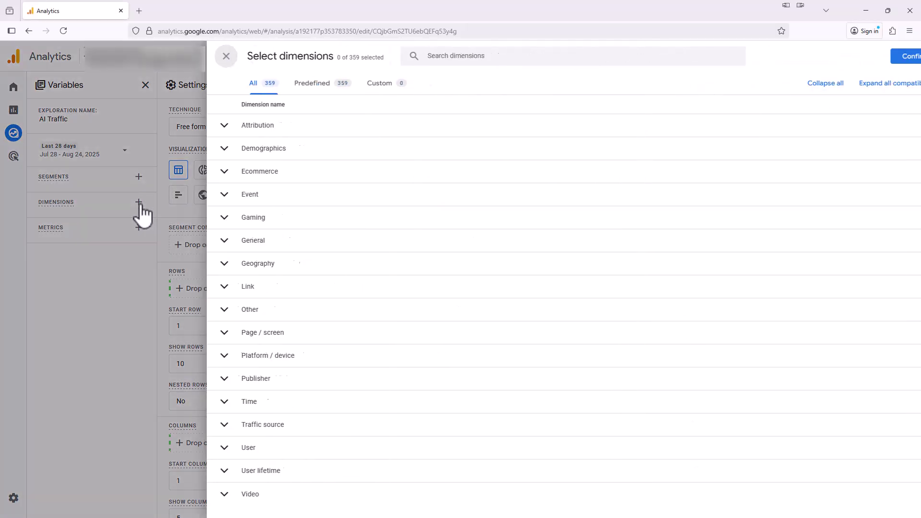
pyautogui.click(434, 54)
pyautogui.write('sess')
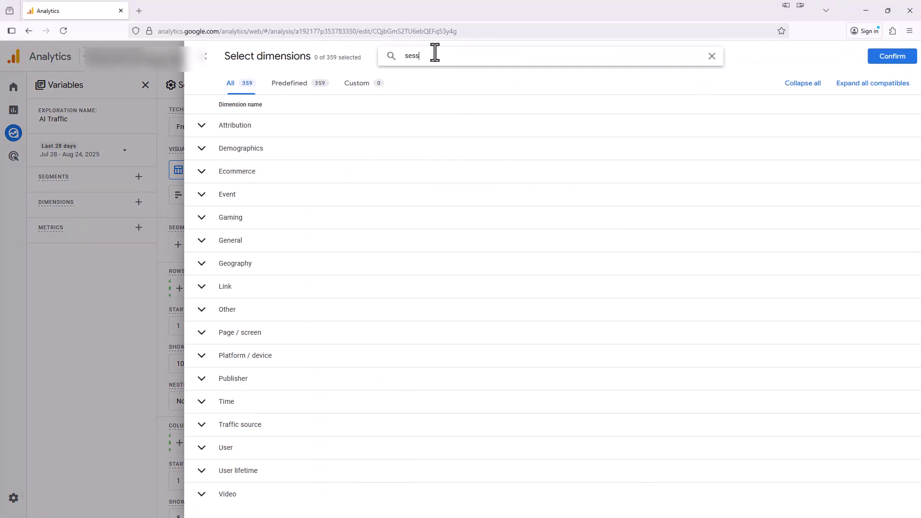
pyautogui.write('ion source')
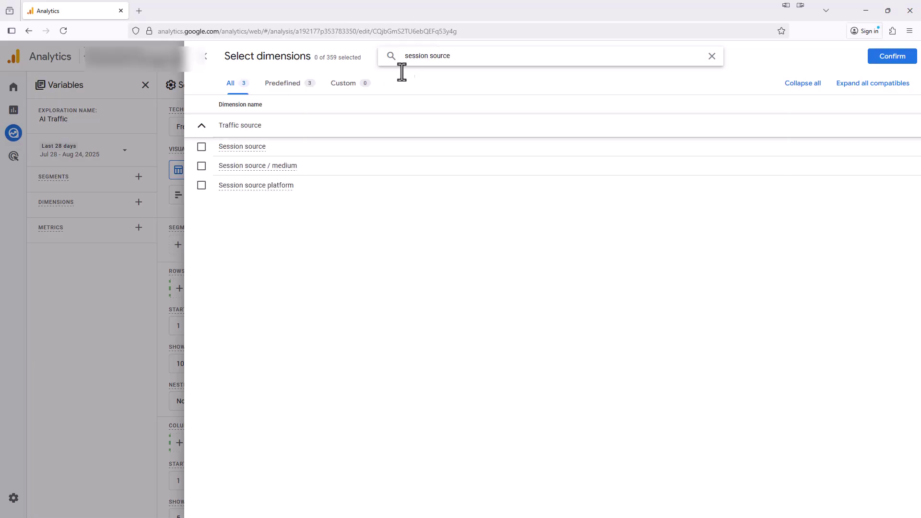
pyautogui.click(202, 147)
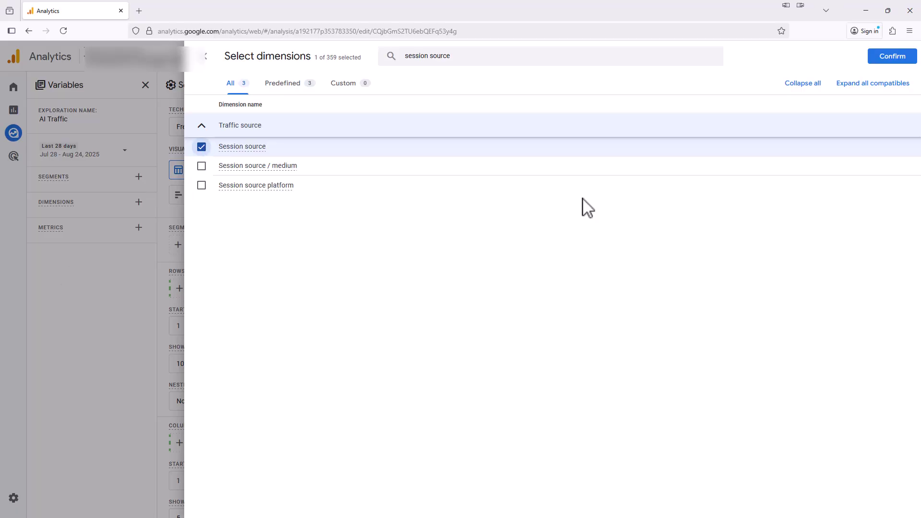
pyautogui.click(892, 56)
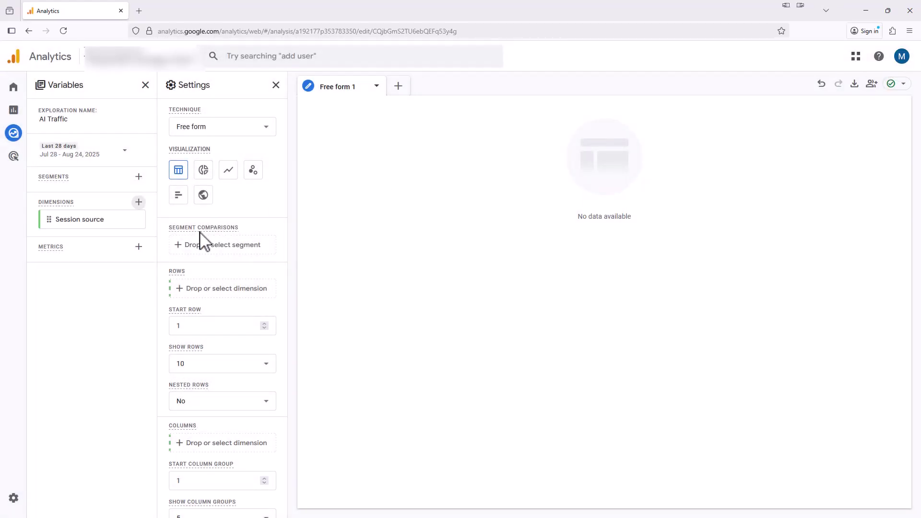
# Search for and add the Sessions, Engagement rate and Active users metrics together.
pyautogui.click(138, 246)
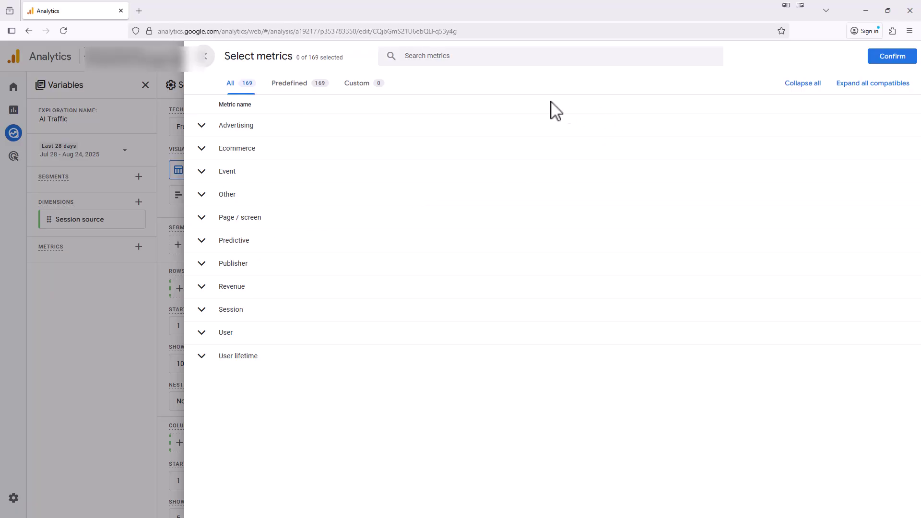
pyautogui.click(471, 56)
pyautogui.write('sessions')
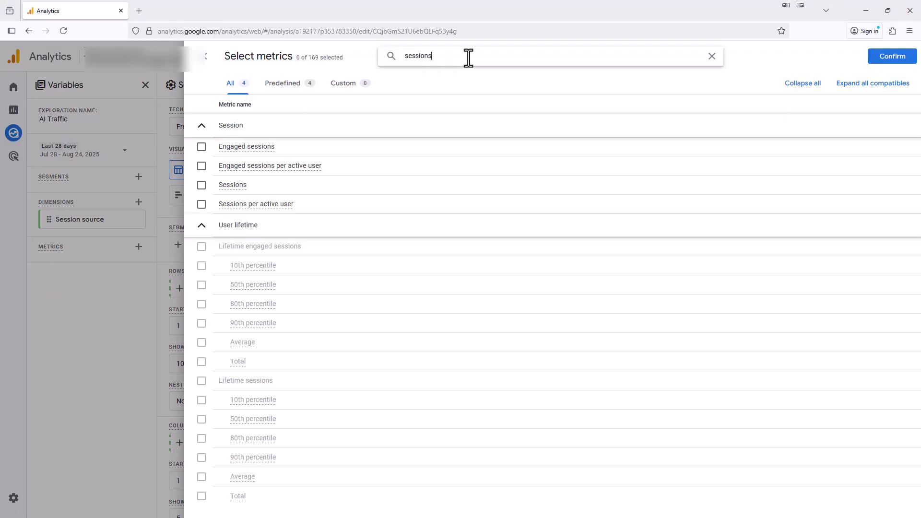
pyautogui.click(201, 185)
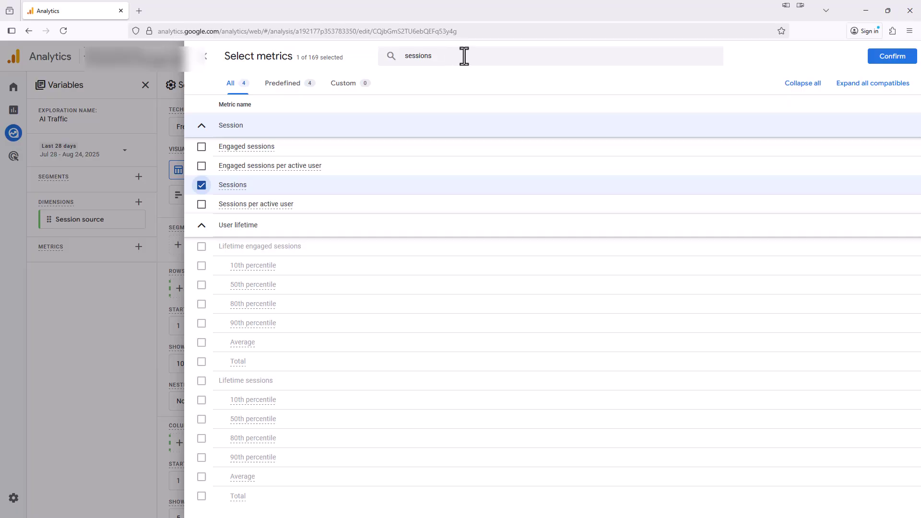
pyautogui.moveTo(456, 58); pyautogui.dragTo(365, 58)
pyautogui.write('en')
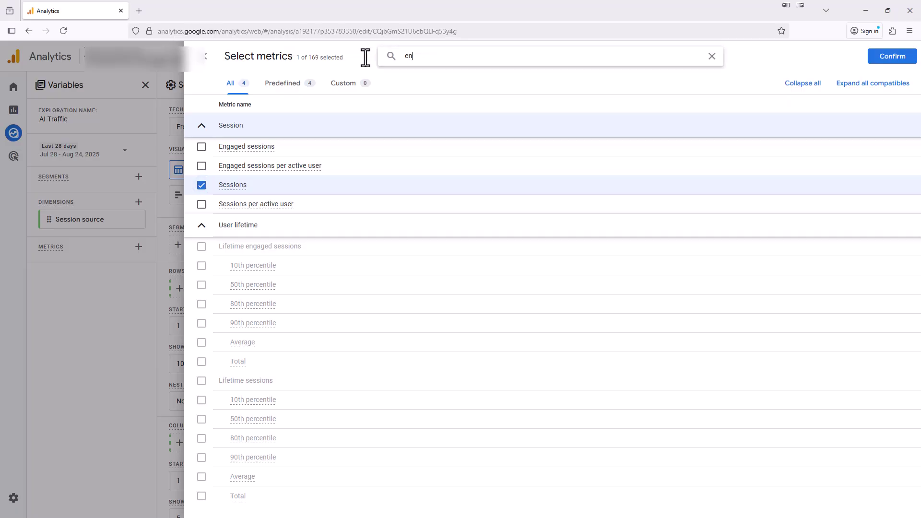
pyautogui.write('gagement rate')
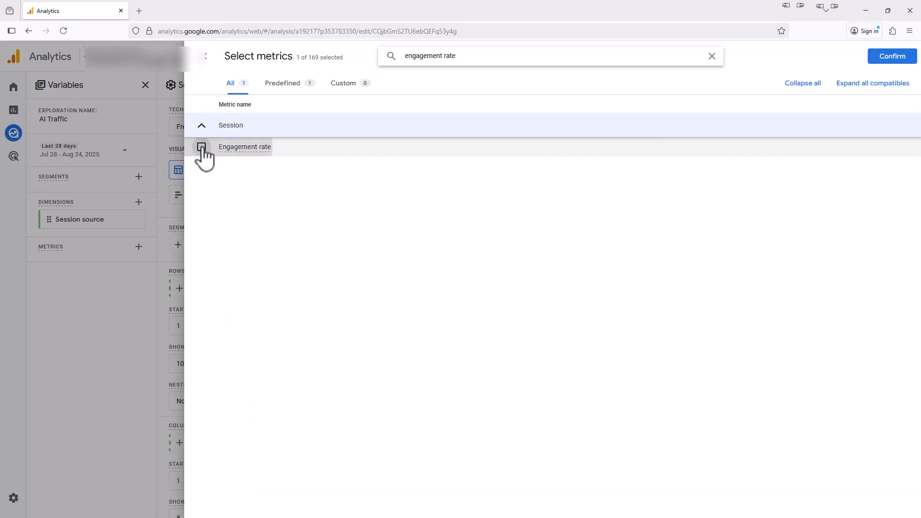
pyautogui.click(202, 147)
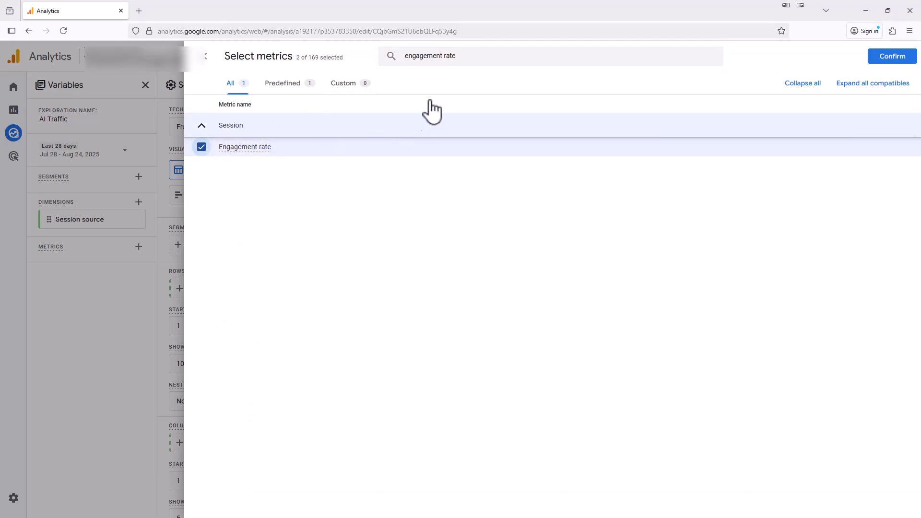
pyautogui.moveTo(456, 60); pyautogui.dragTo(360, 60)
pyautogui.write('active users')
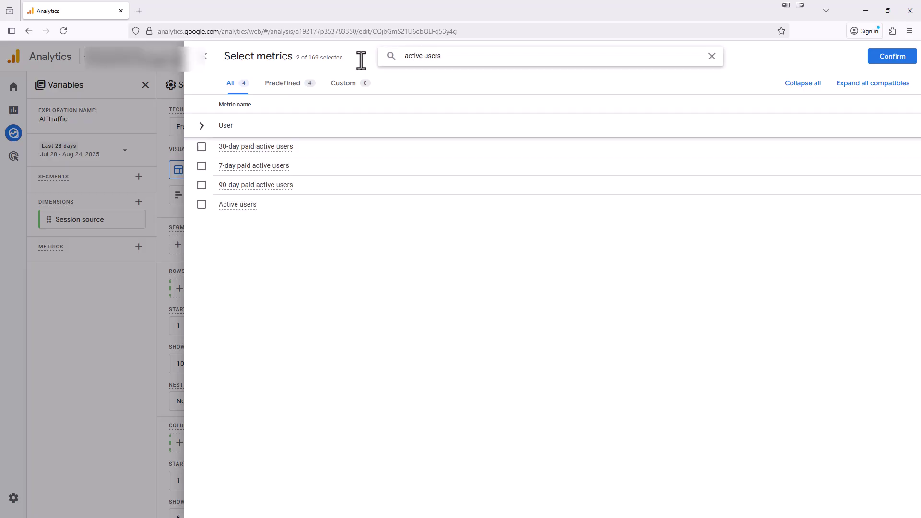
pyautogui.click(201, 204)
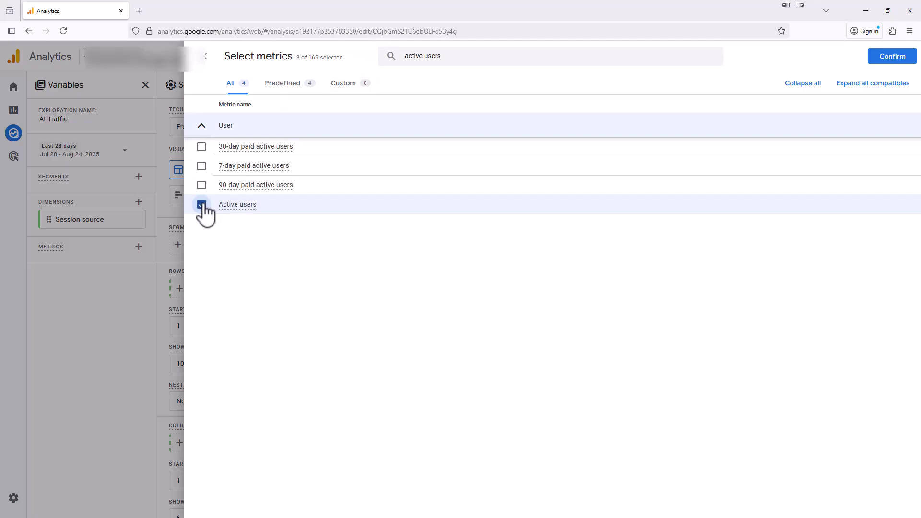
pyautogui.click(905, 59)
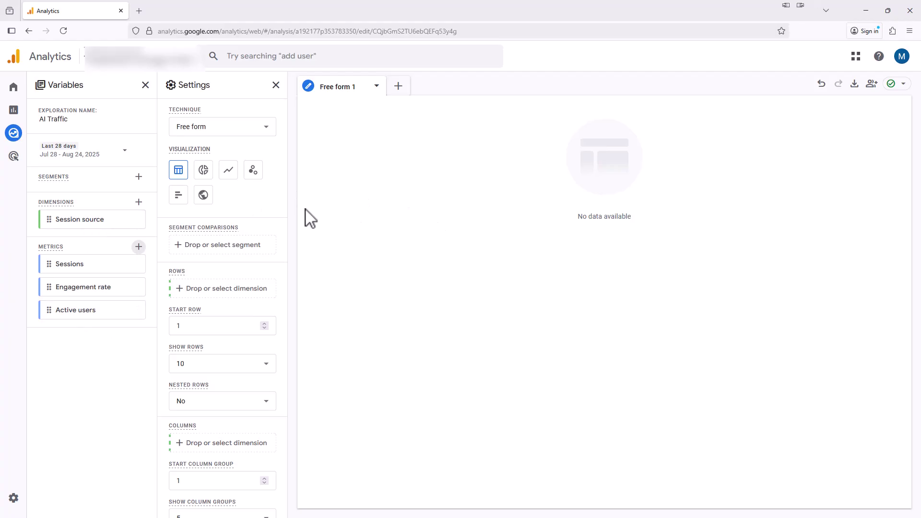
# Put Session source in Rows and Sessions, Engagement rate and Active users in Values.
pyautogui.doubleClick(94, 224)
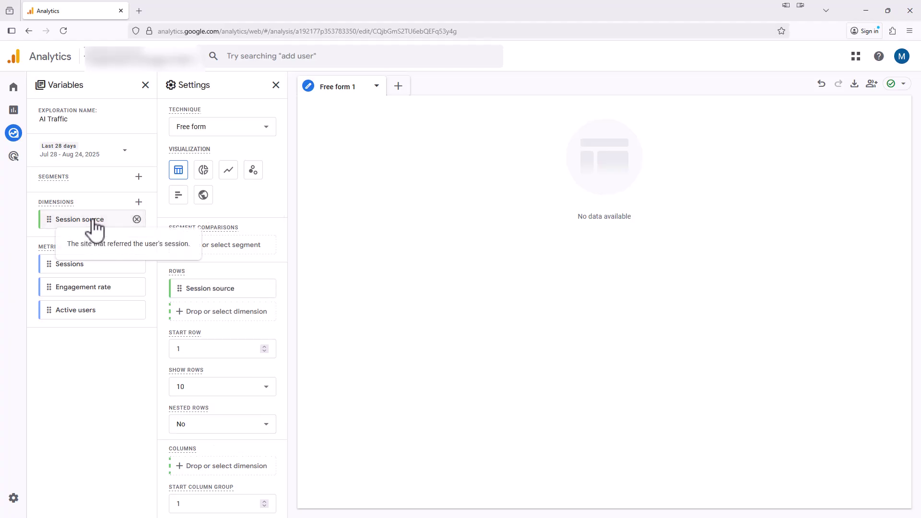
pyautogui.doubleClick(92, 271)
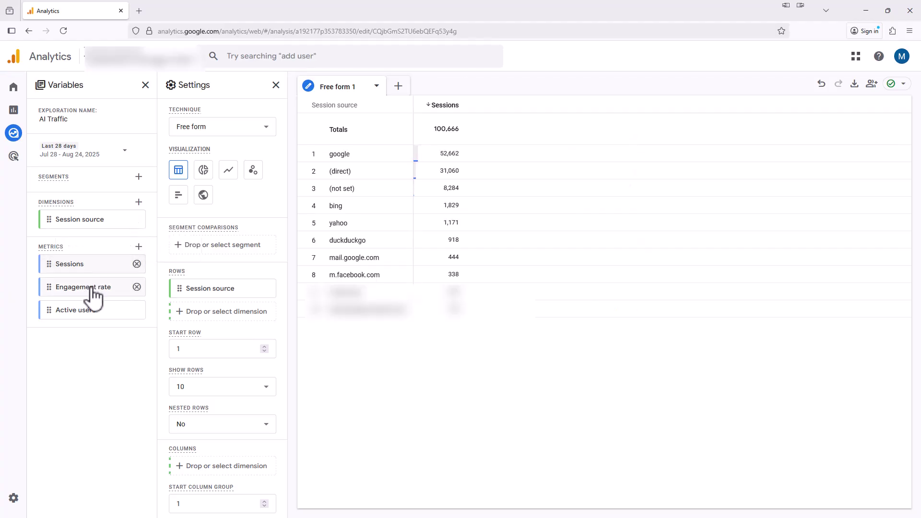
pyautogui.doubleClick(92, 289)
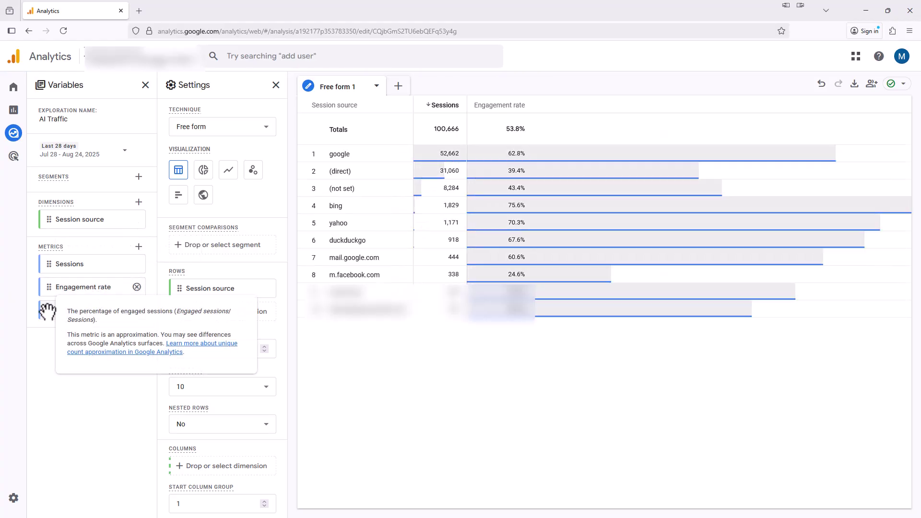
pyautogui.doubleClick(72, 313)
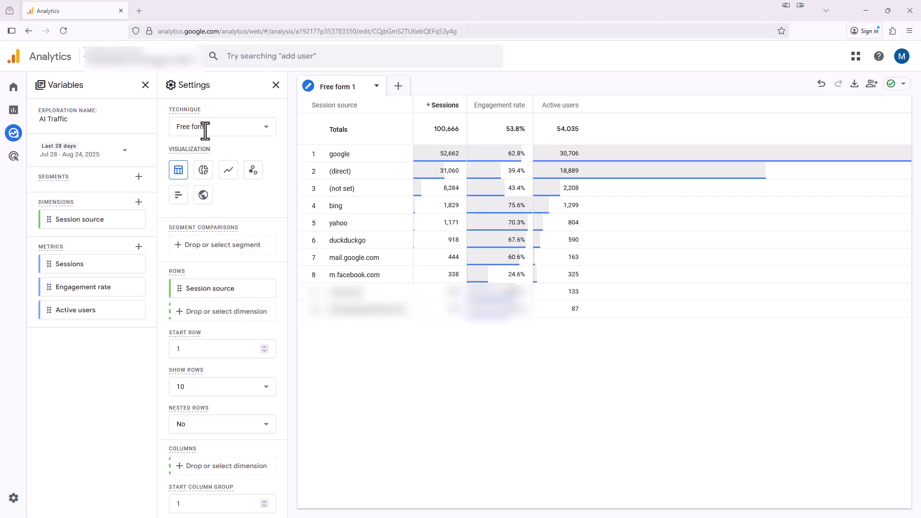
# Add a Session source filter set to 'matches regex' and paste the AI chatbot regex.
pyautogui.scroll(-5, 235, 225)
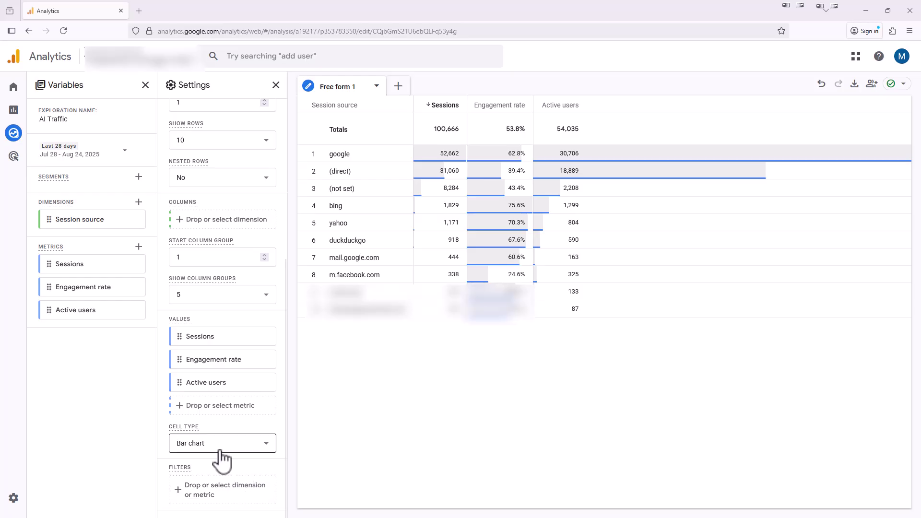
pyautogui.click(199, 494)
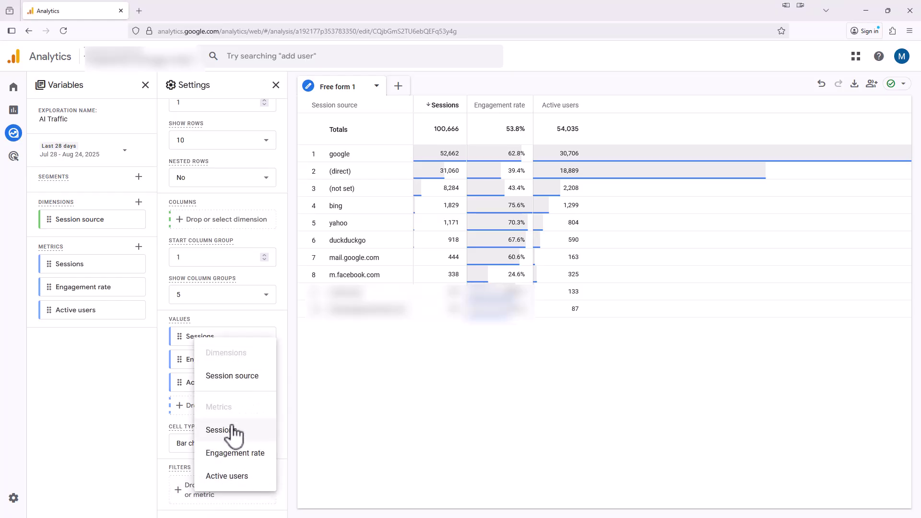
pyautogui.click(232, 376)
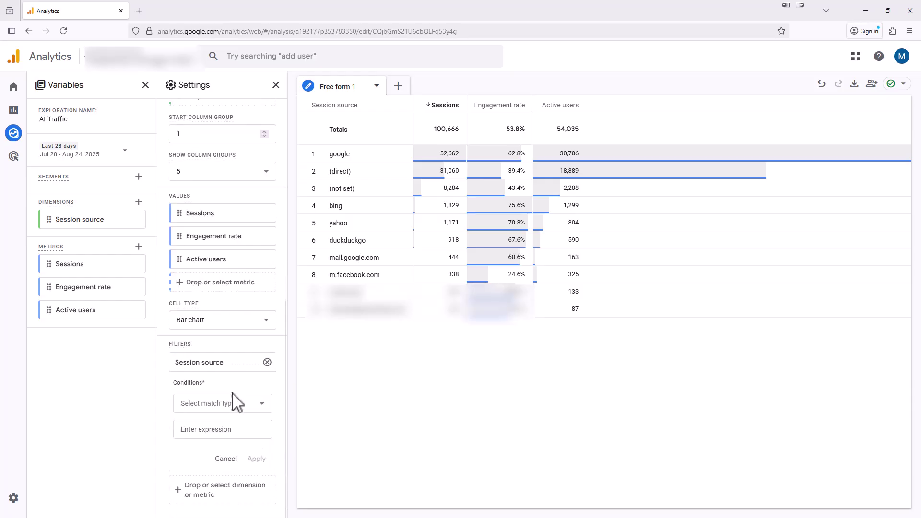
pyautogui.click(252, 407)
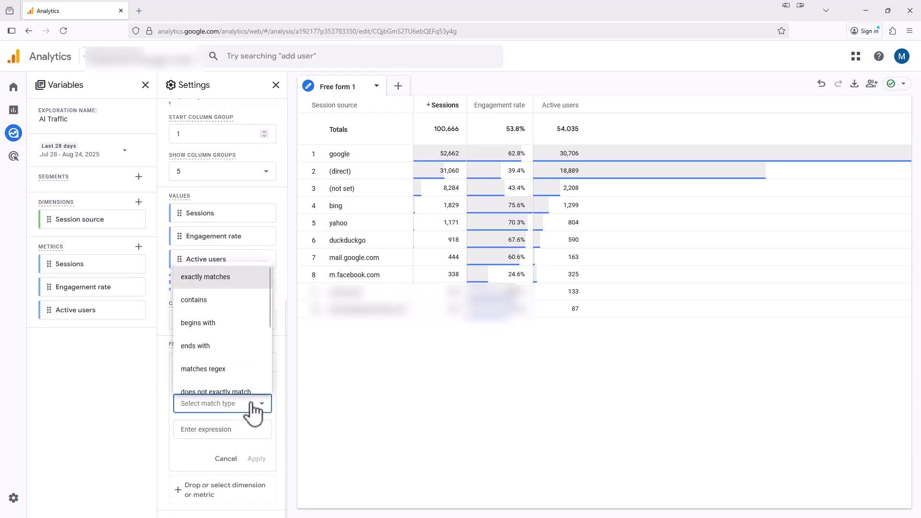
pyautogui.scroll(-2, 241, 374)
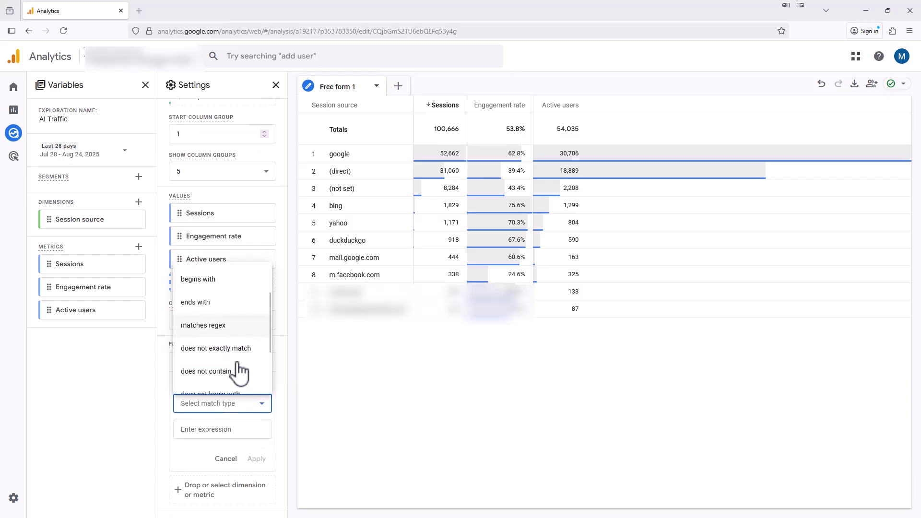
pyautogui.click(224, 326)
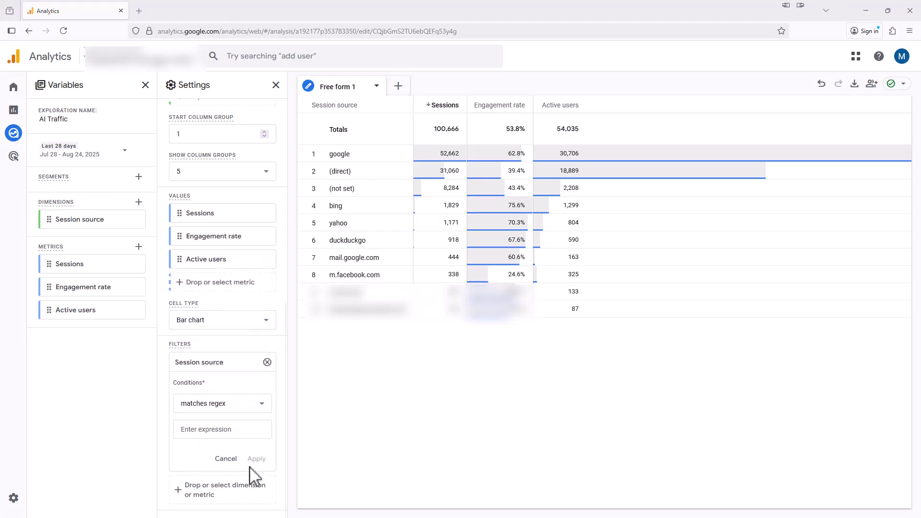
pyautogui.click(198, 429)
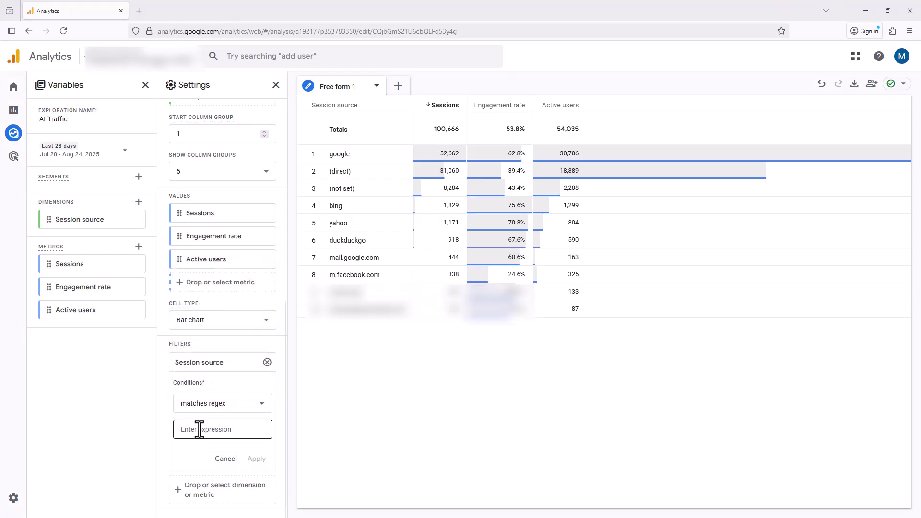
pyautogui.click(199, 429)
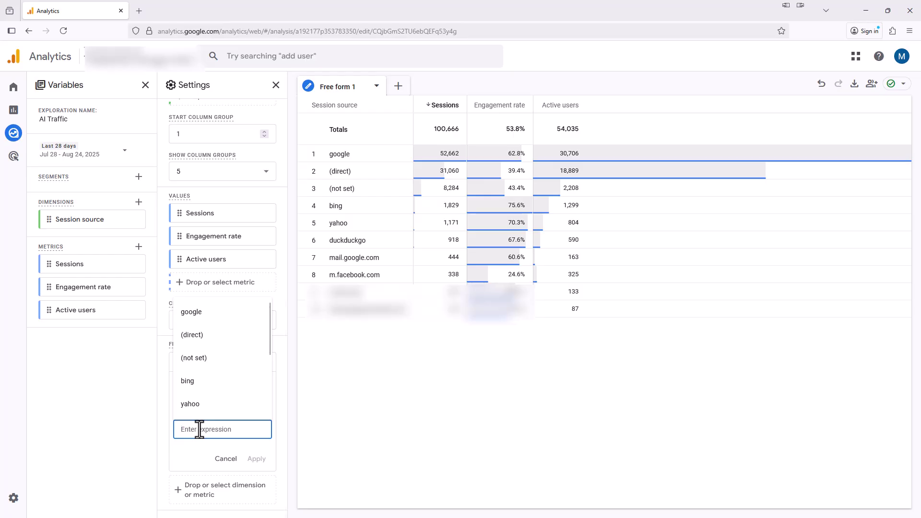
pyautogui.hotkey('ctrl', 'v')
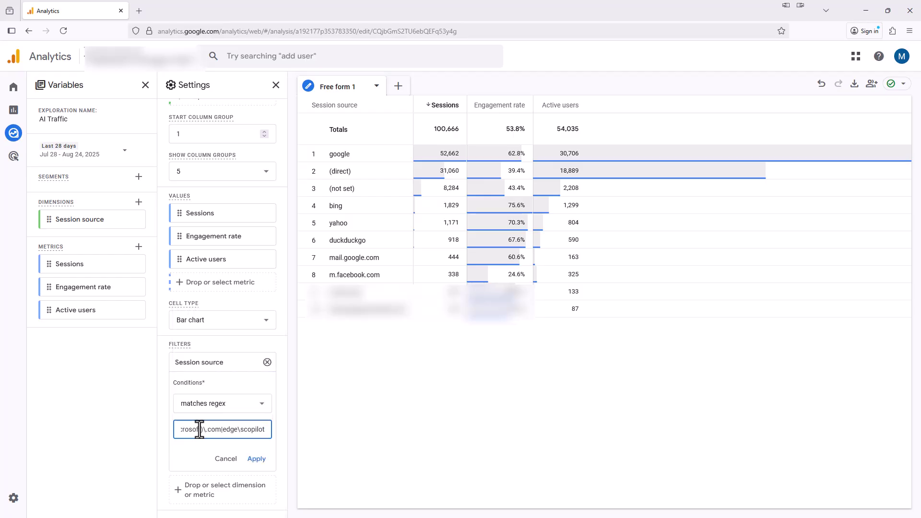
# Apply the regex filter so only the four AI sources (171 sessions) remain.
pyautogui.click(257, 459)
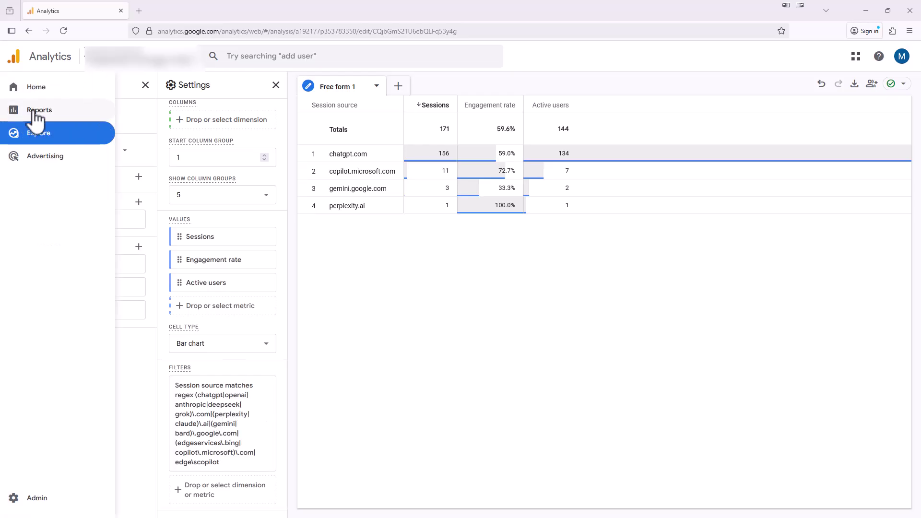
# Go to Reports, open the Library, and choose Create new report.
pyautogui.click(35, 113)
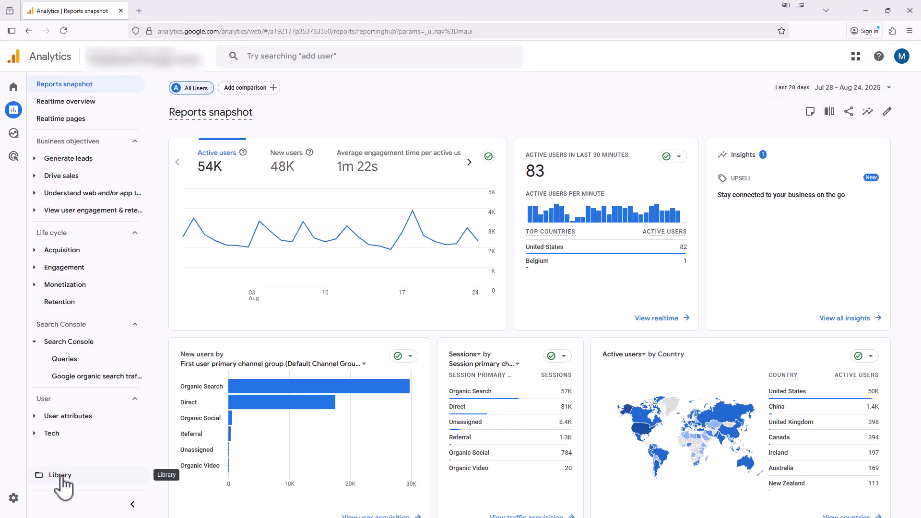
pyautogui.click(61, 477)
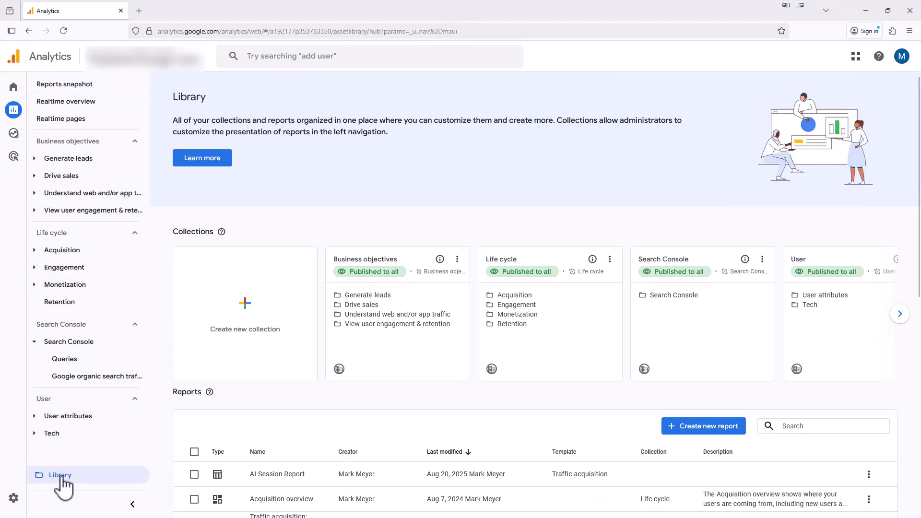
pyautogui.click(727, 434)
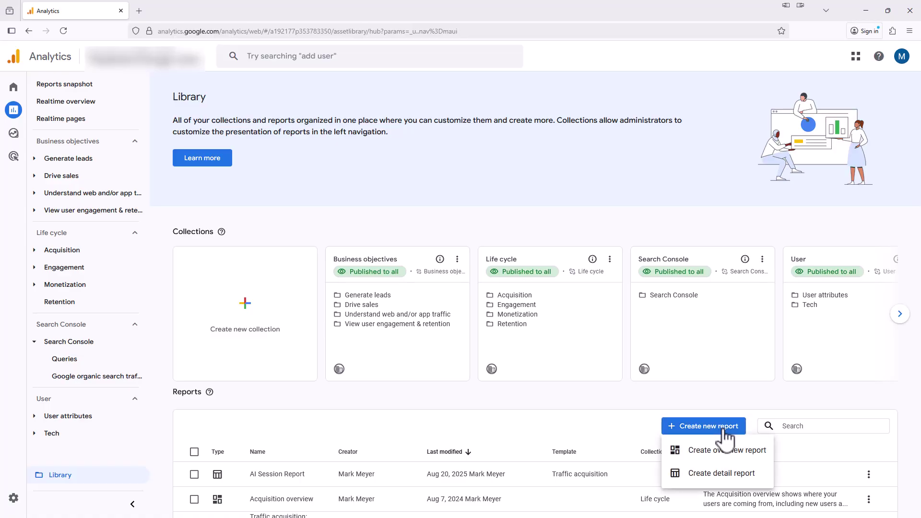
# Create a detail report from the Traffic acquisition template with Session source as default dimension.
pyautogui.click(730, 474)
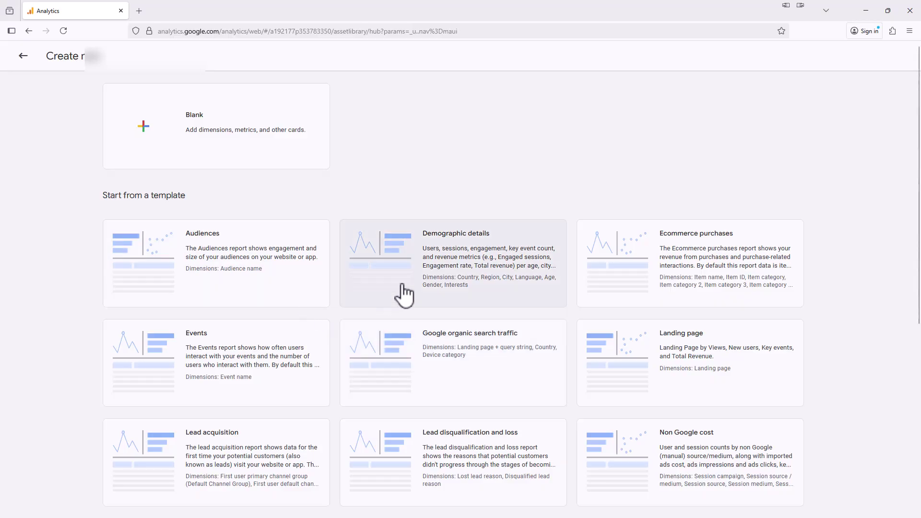
pyautogui.scroll(-5, 421, 290)
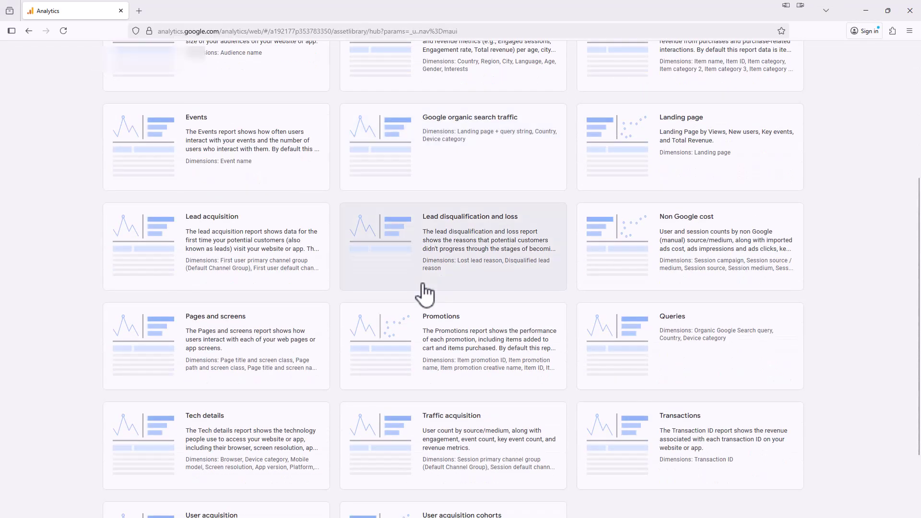
pyautogui.scroll(-2, 423, 294)
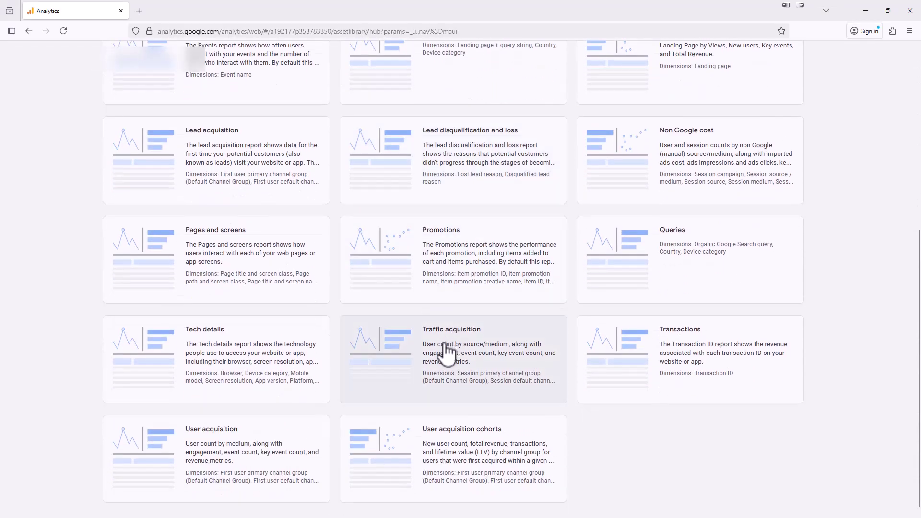
pyautogui.click(446, 353)
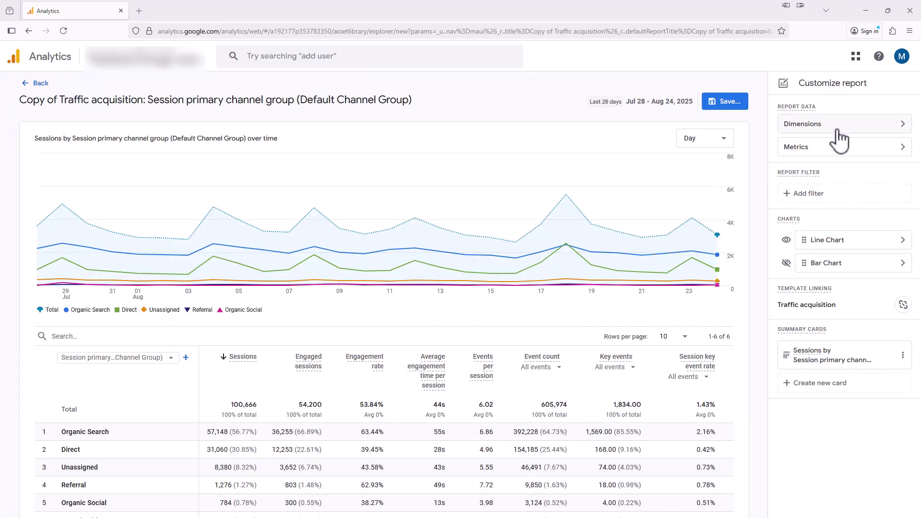
pyautogui.click(810, 126)
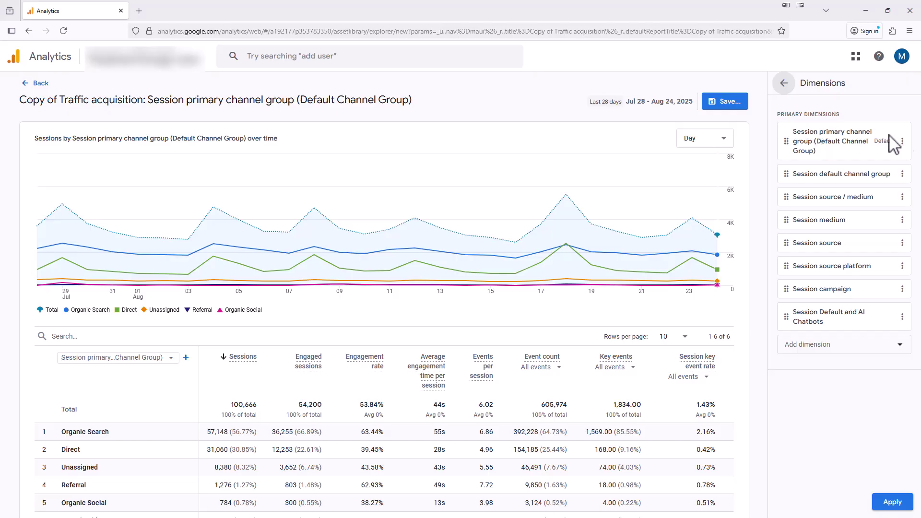
pyautogui.click(902, 243)
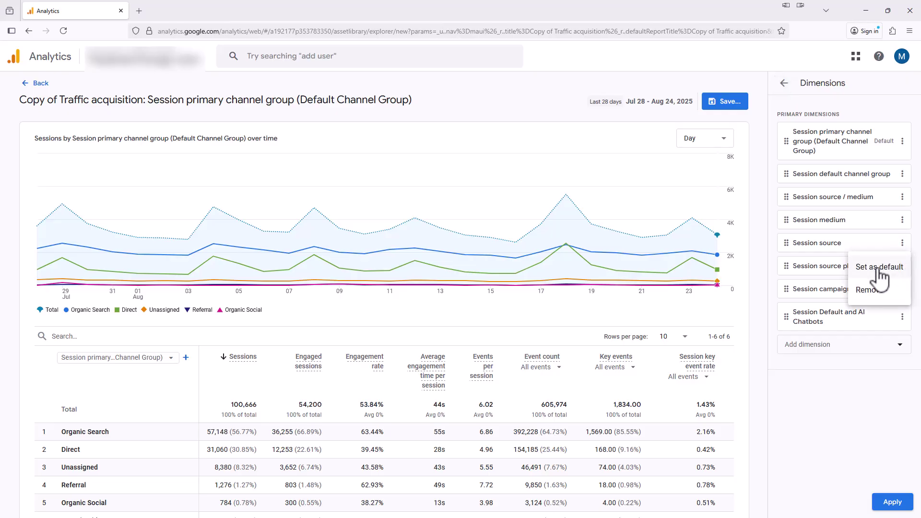
pyautogui.click(897, 271)
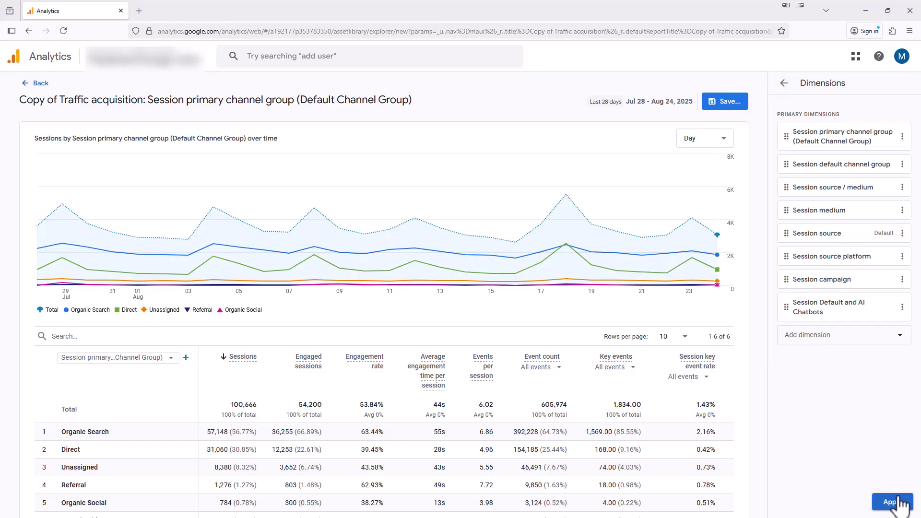
# Apply the dimension change and add a Session source 'matches regex' filter using the AI chatbot regex.
pyautogui.click(893, 502)
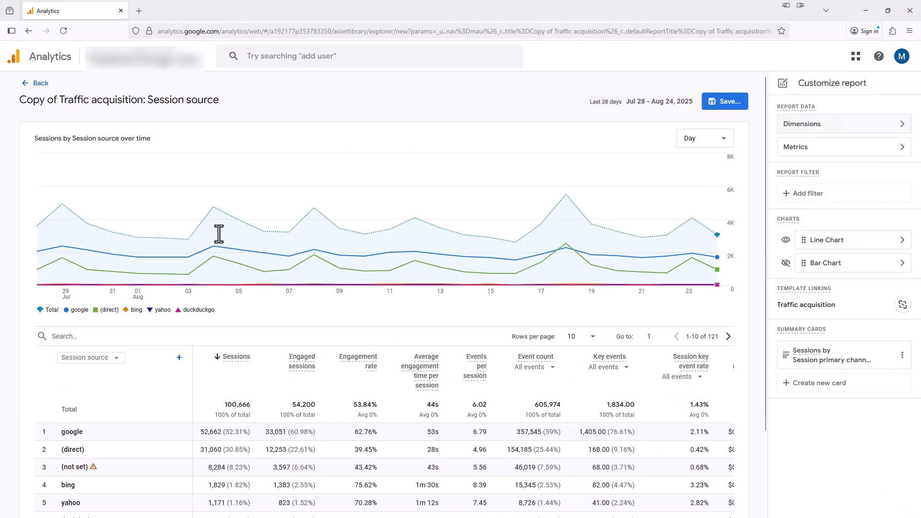
pyautogui.click(828, 197)
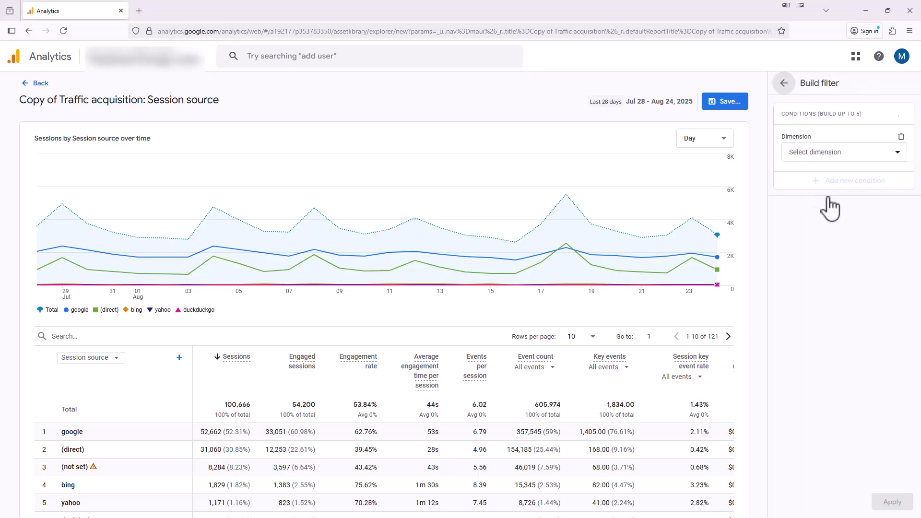
pyautogui.click(837, 152)
pyautogui.write('ses')
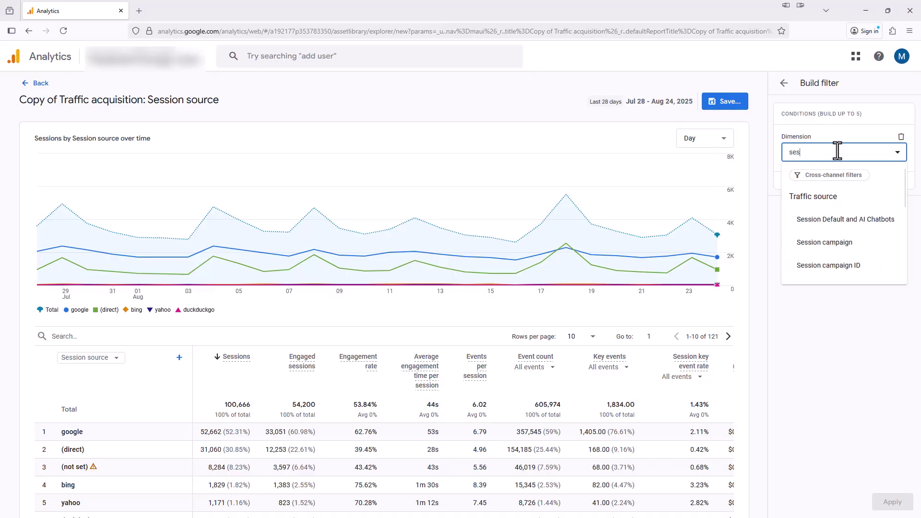
pyautogui.write('sion s')
pyautogui.click(824, 222)
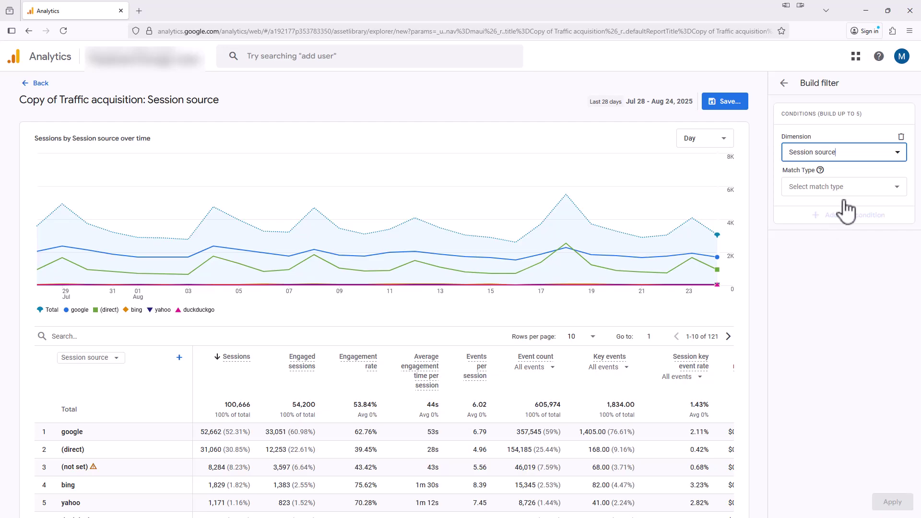
pyautogui.click(890, 187)
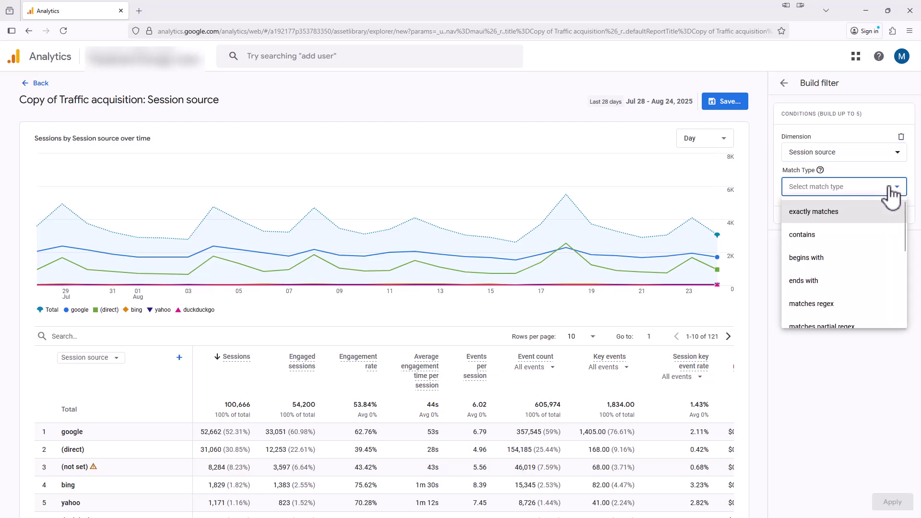
pyautogui.click(837, 307)
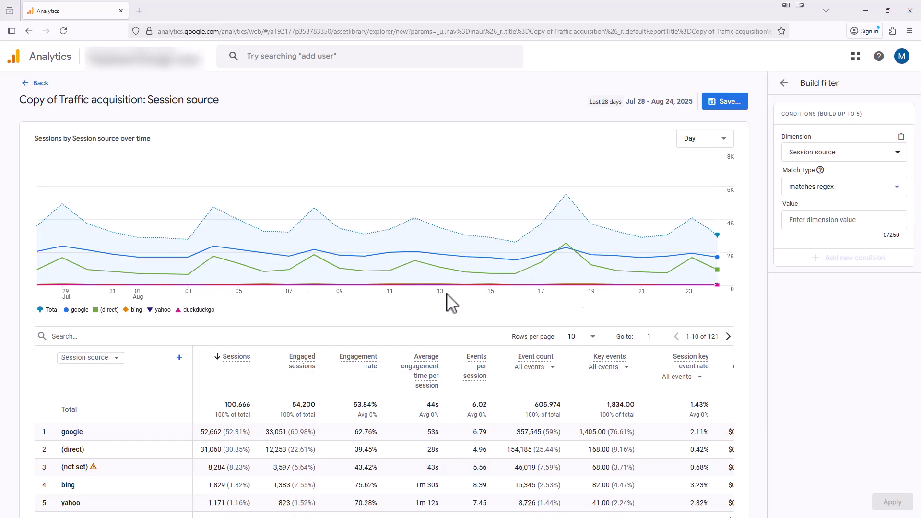
pyautogui.click(827, 220)
pyautogui.write('(chatgpt|openai|anthropic|deepseek|grok)\\.com|(perplexity|claude)\\.ai|(gemini|bard)\\.google\\.com|(edgeservices\\.bing|copilot\\.microsoft)\\.com|edge\\scopilot')
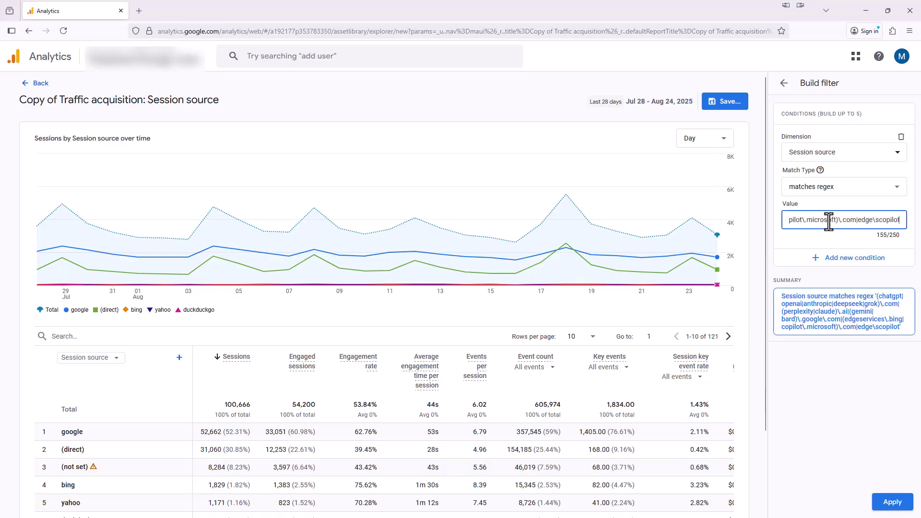
pyautogui.click(896, 505)
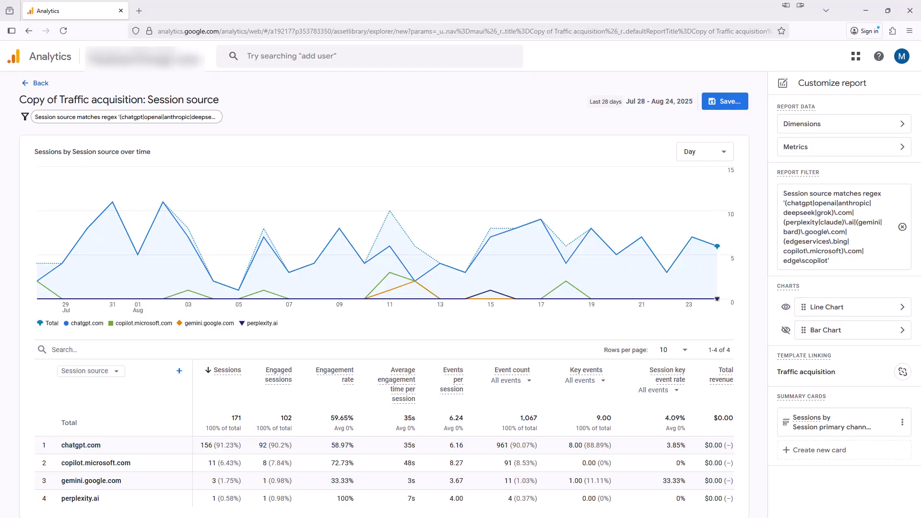
# Save the report as a new report named 'AI Report' and go back to the Library.
pyautogui.click(720, 100)
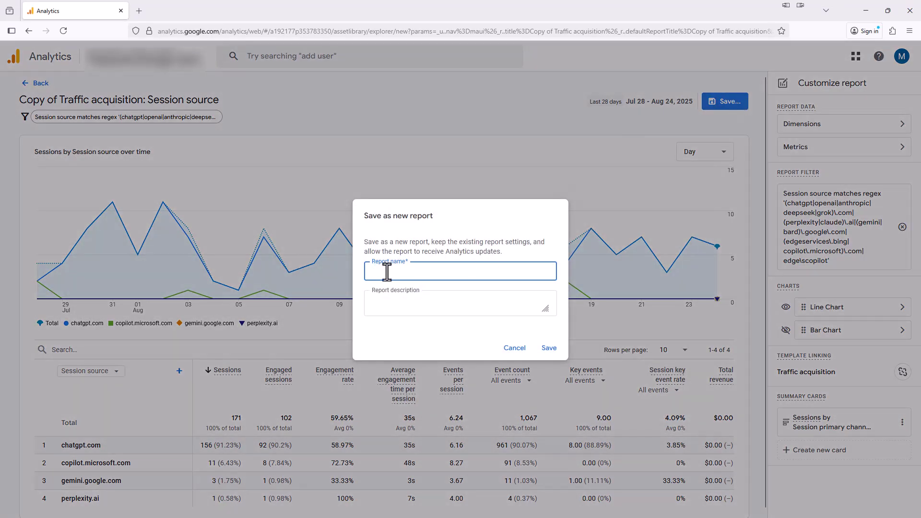
pyautogui.write('AI Report')
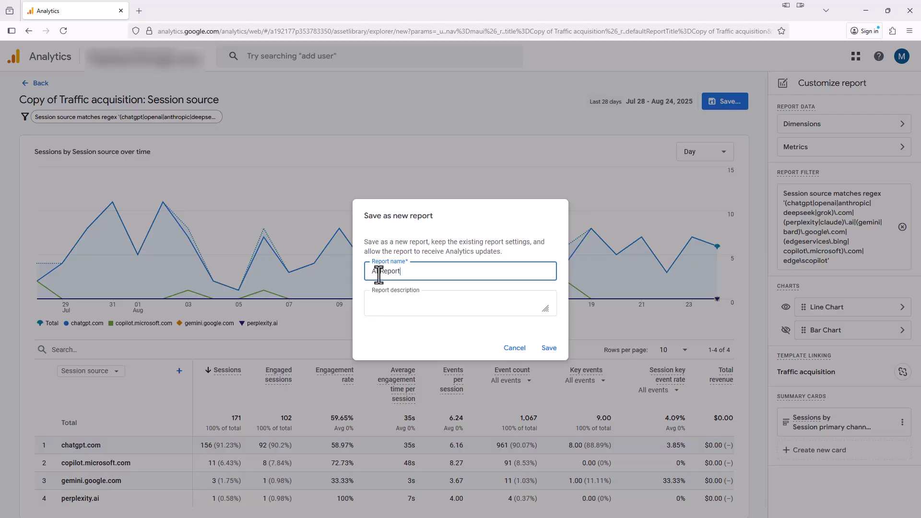
pyautogui.click(549, 347)
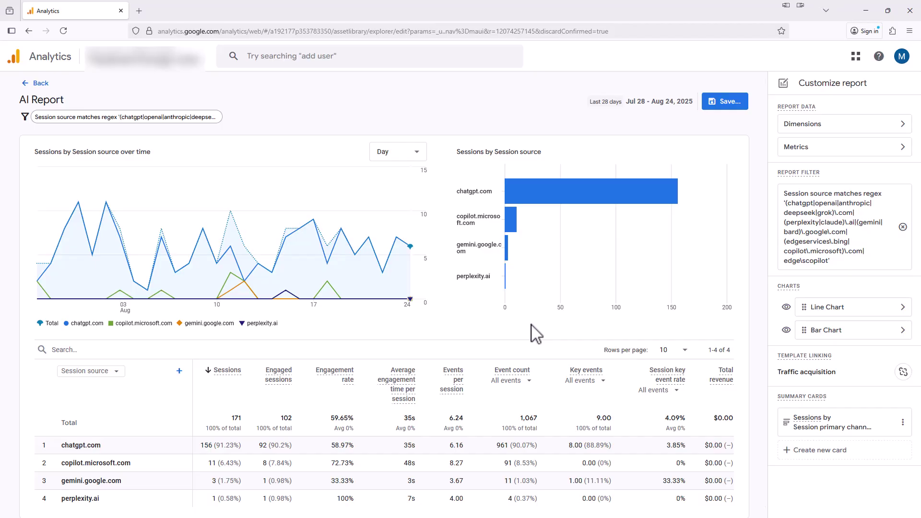
pyautogui.click(38, 83)
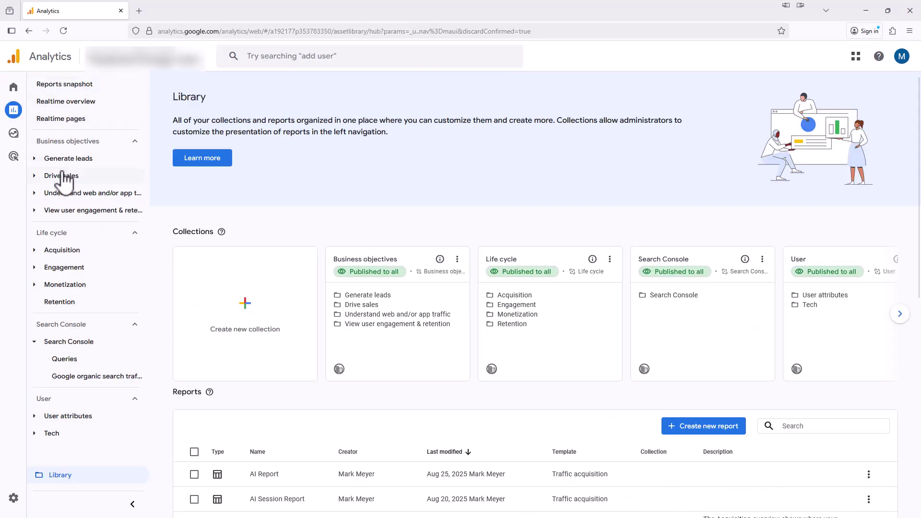
# Go to Admin > Data display > Channel groups and open the Default Channel Group's options menu.
pyautogui.moveTo(26, 391)
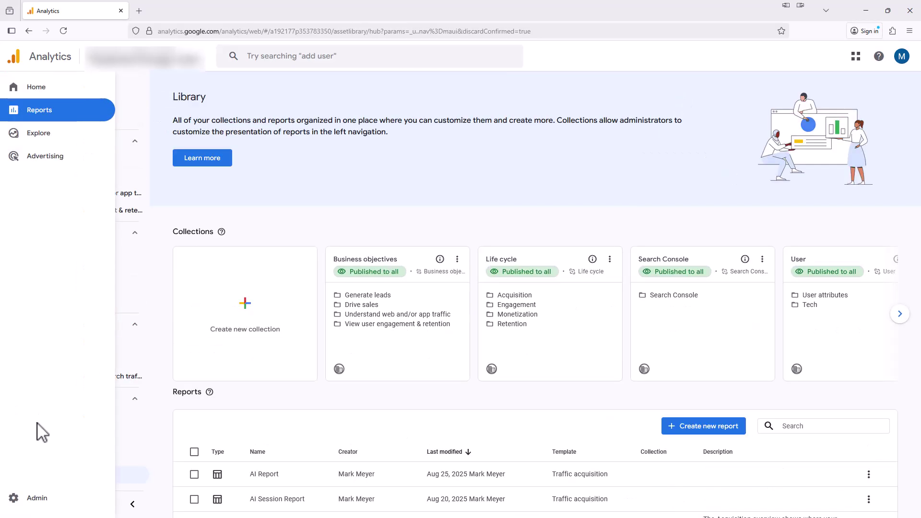
pyautogui.click(42, 499)
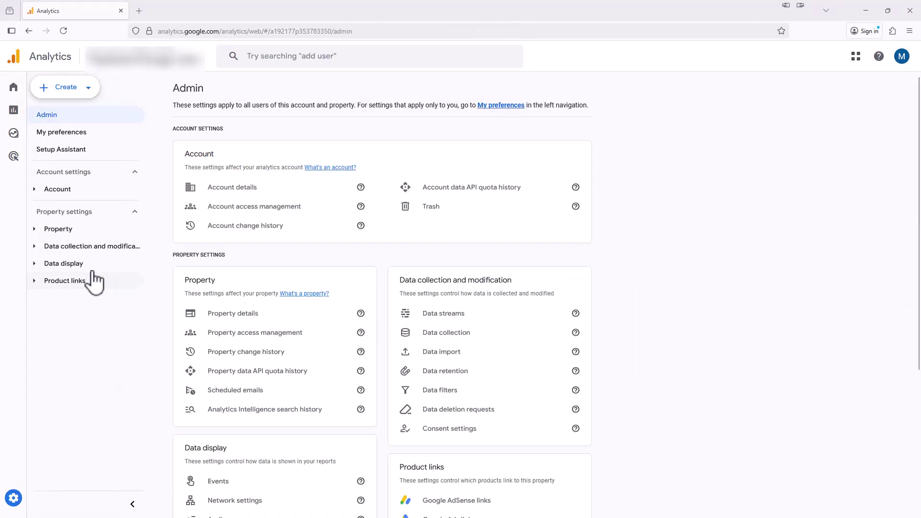
pyautogui.click(73, 266)
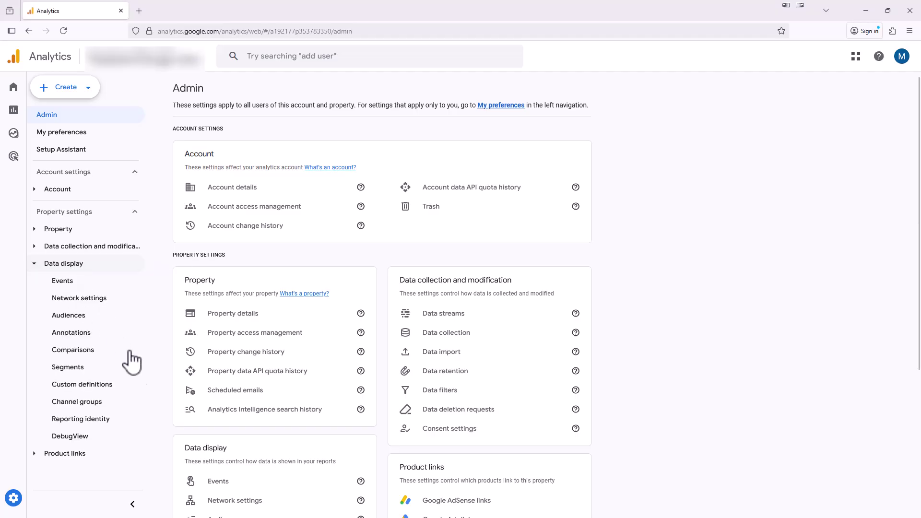
pyautogui.click(92, 404)
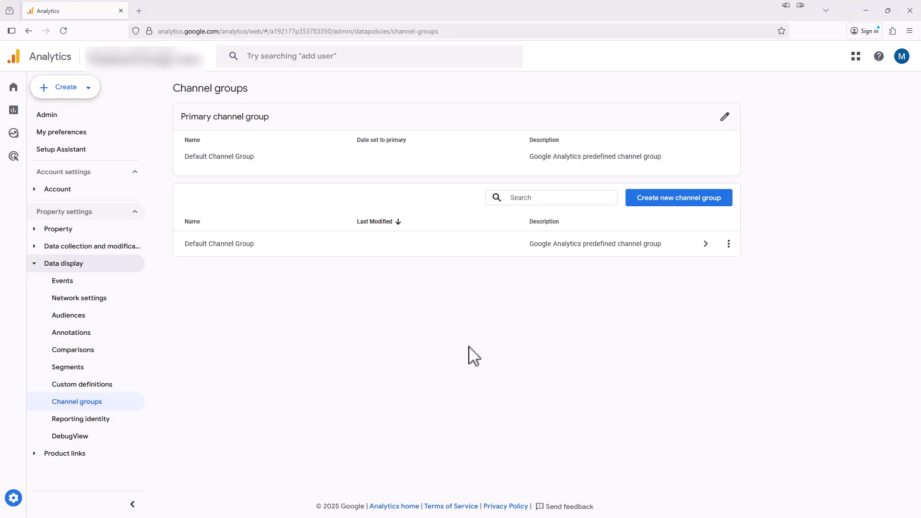
pyautogui.click(729, 244)
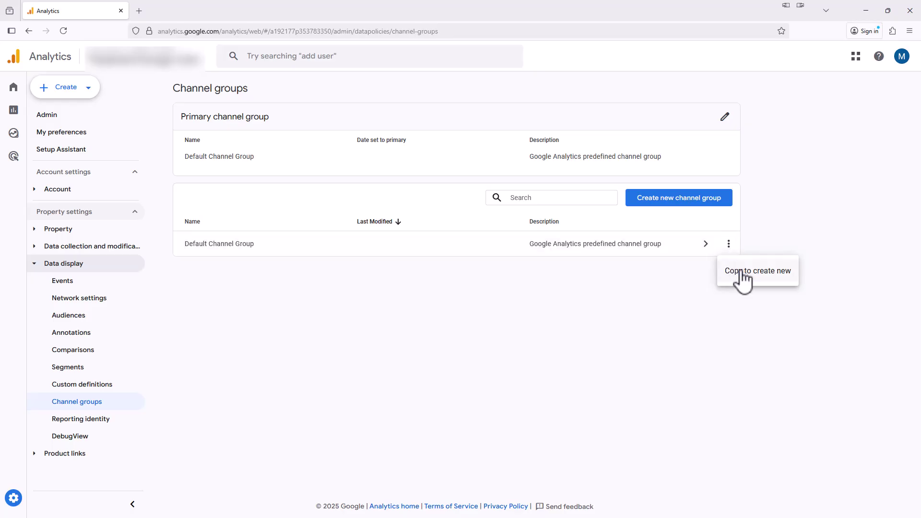
# Copy the Default Channel Group into a new group named 'Default and AI'.
pyautogui.click(762, 276)
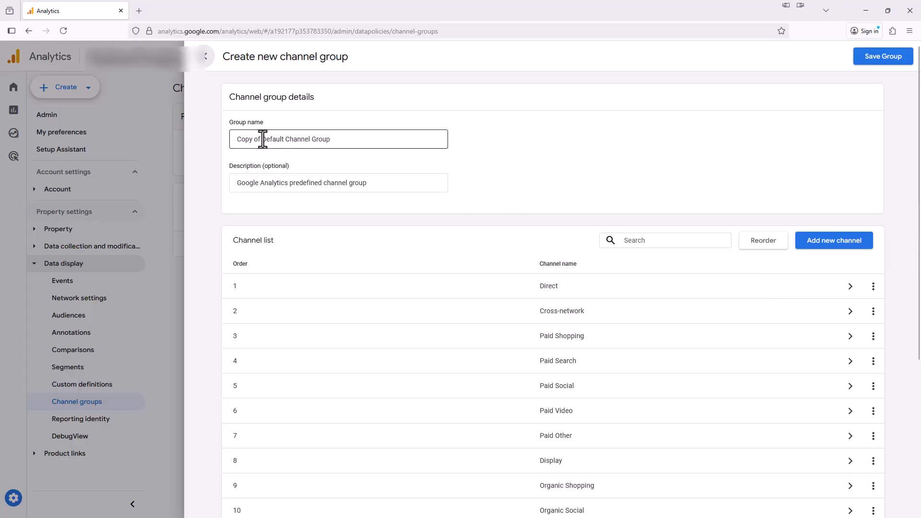
pyautogui.moveTo(263, 139); pyautogui.dragTo(191, 139)
pyautogui.press('BackSpace')
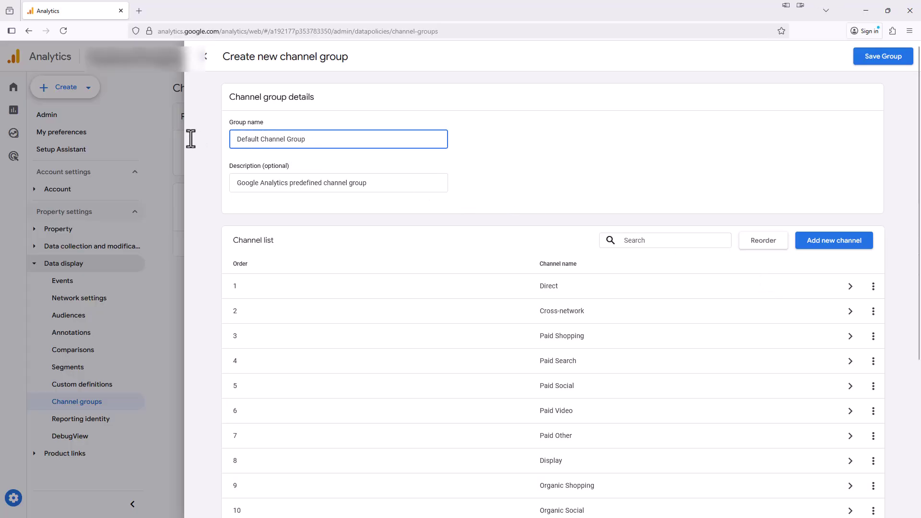
pyautogui.moveTo(261, 139); pyautogui.dragTo(359, 141)
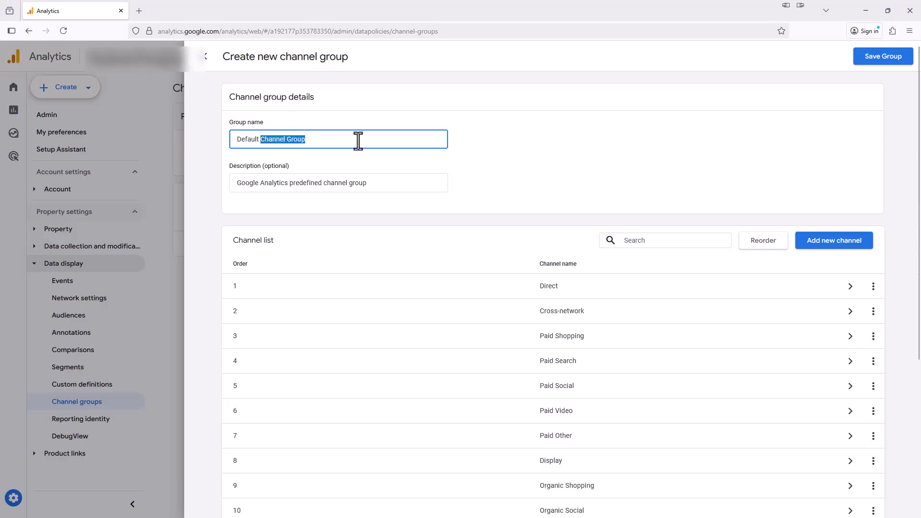
pyautogui.write('a')
# Add a new channel to the group named 'AI Chatbot'.
pyautogui.click(838, 242)
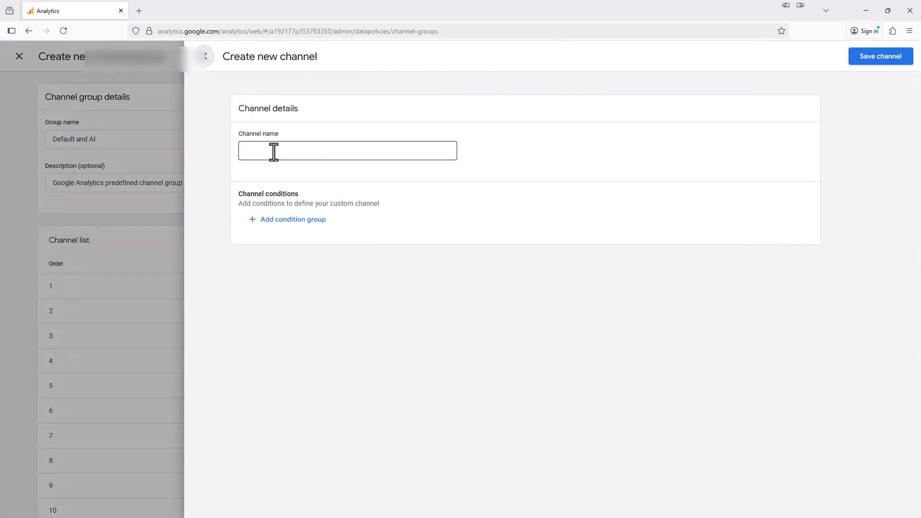
pyautogui.click(273, 152)
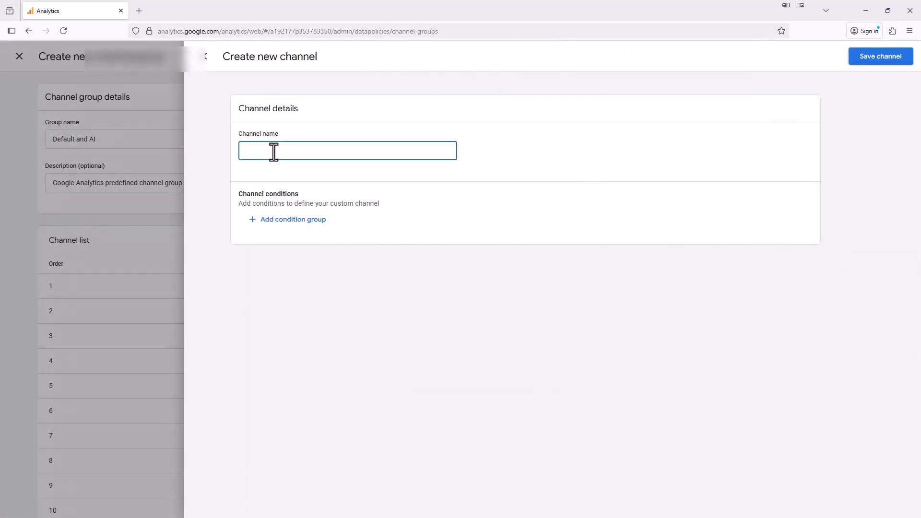
pyautogui.write('AI Chatbots')
# Give the channel a Source 'matches regex' condition with the pasted AI chatbot domain regex, then save it.
pyautogui.click(281, 219)
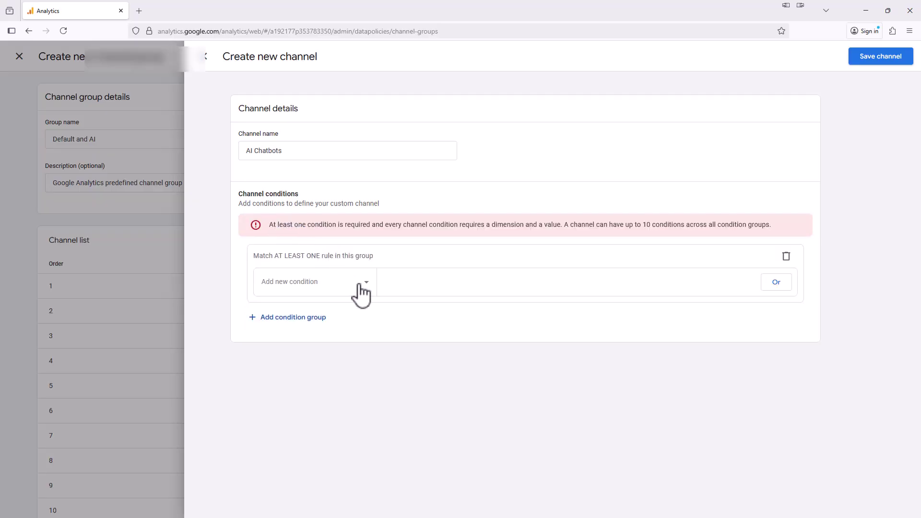
pyautogui.click(359, 286)
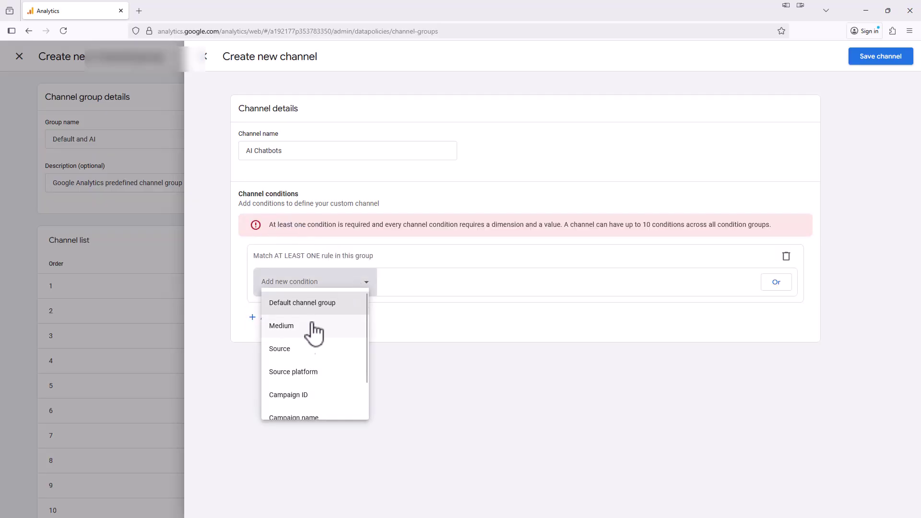
pyautogui.click(281, 349)
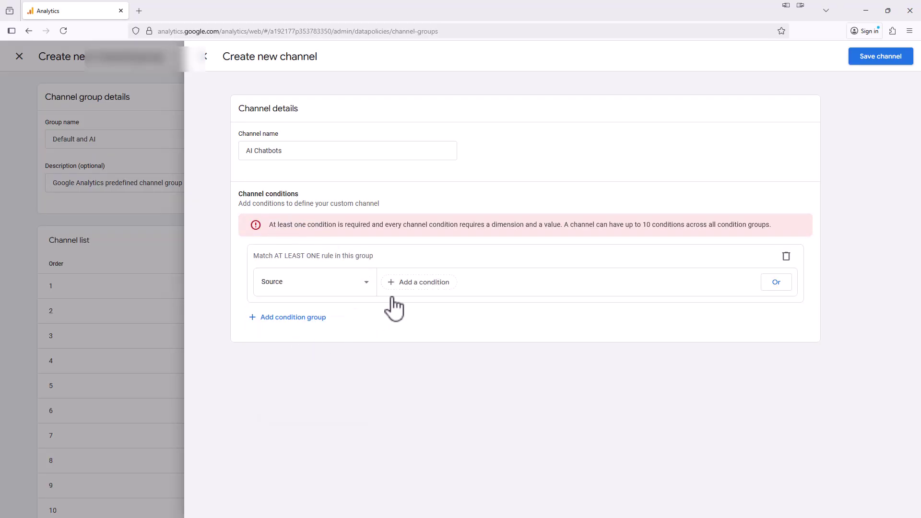
pyautogui.click(416, 283)
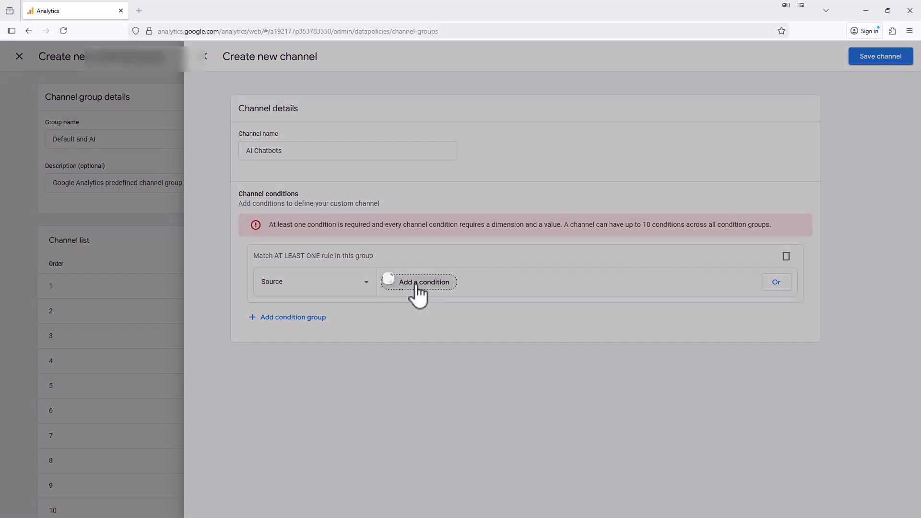
pyautogui.click(480, 308)
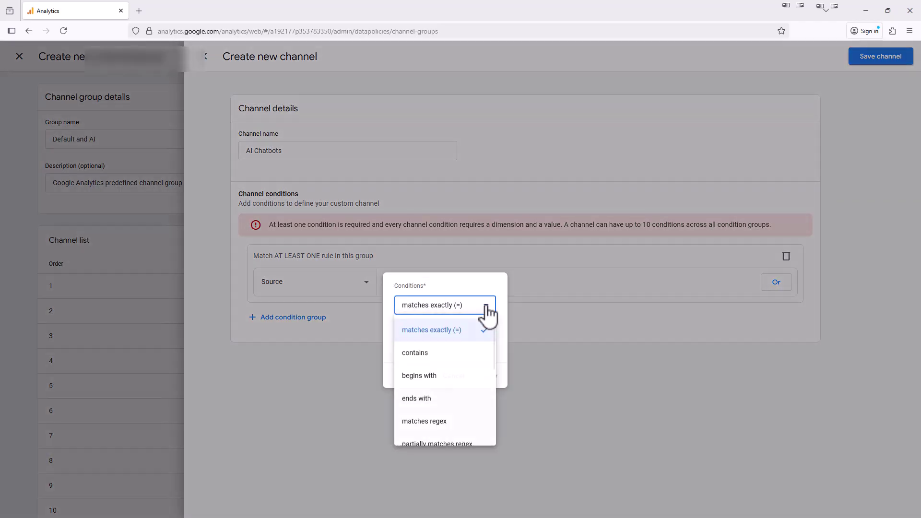
pyautogui.click(452, 427)
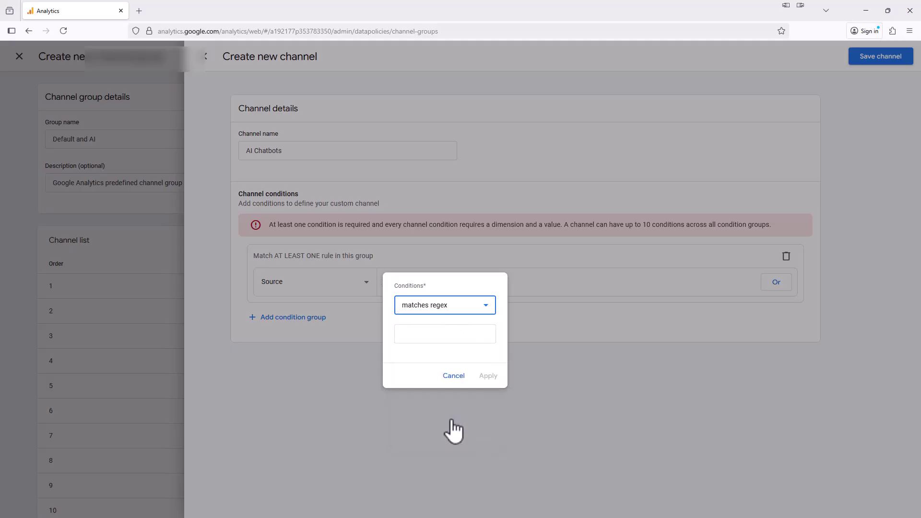
pyautogui.click(419, 335)
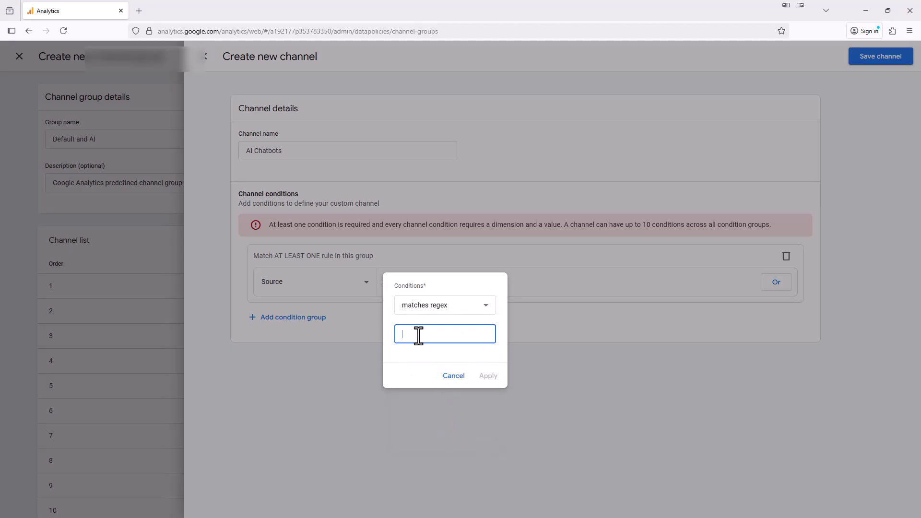
pyautogui.hotkey('ctrl', 'v')
pyautogui.click(488, 377)
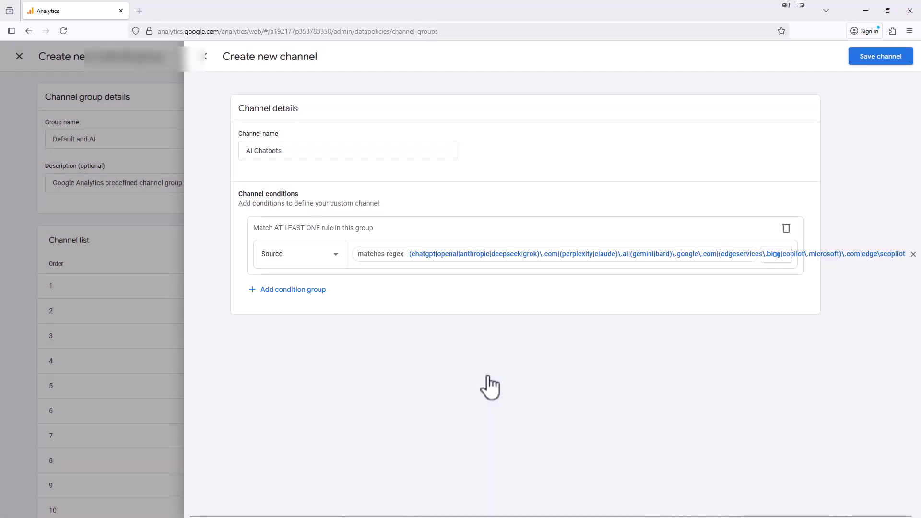
pyautogui.click(877, 57)
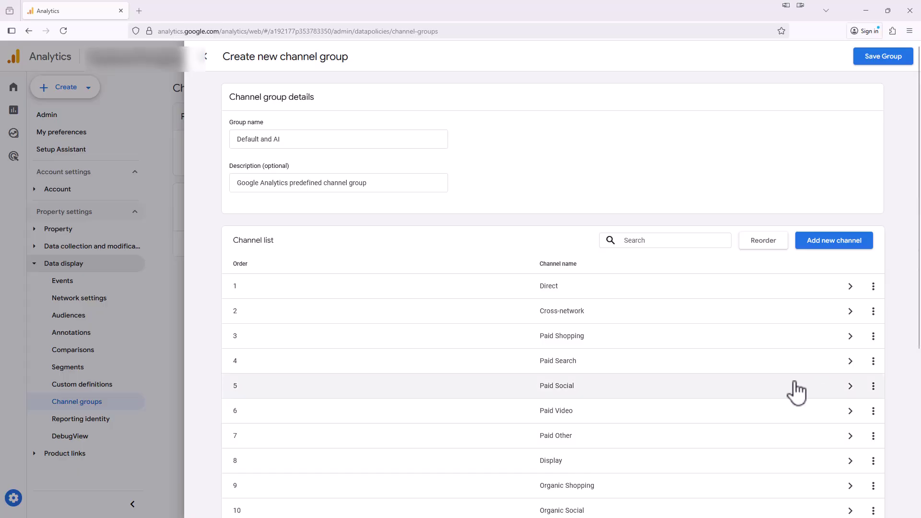
# Reorder channels so AI Chatbots sits above Referral, apply, and save the 'Default and AI' group.
pyautogui.click(765, 242)
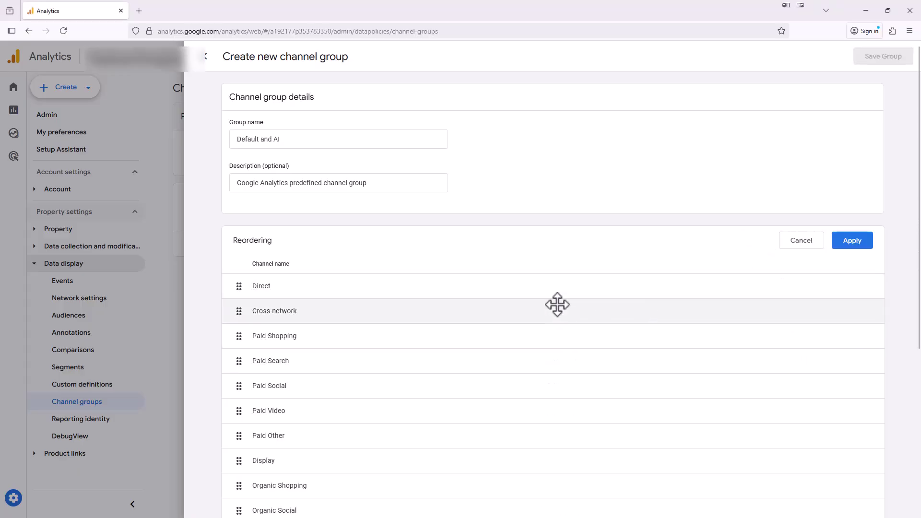
pyautogui.scroll(-4, 487, 331)
pyautogui.scroll(-2, 487, 331)
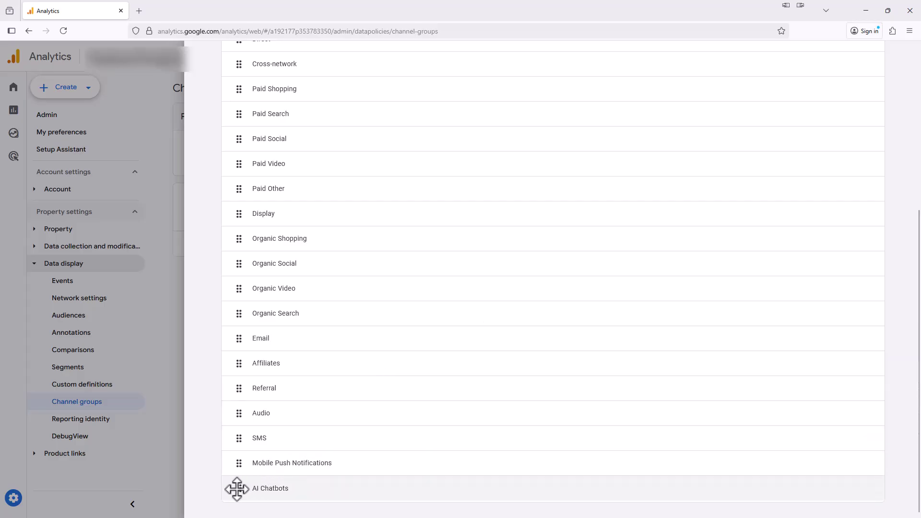
pyautogui.moveTo(237, 489); pyautogui.dragTo(246, 394)
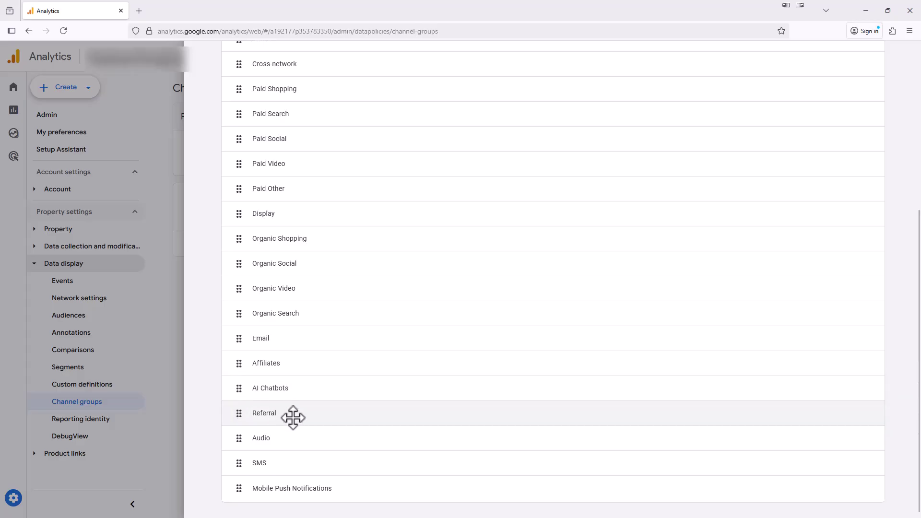
pyautogui.scroll(5, 811, 412)
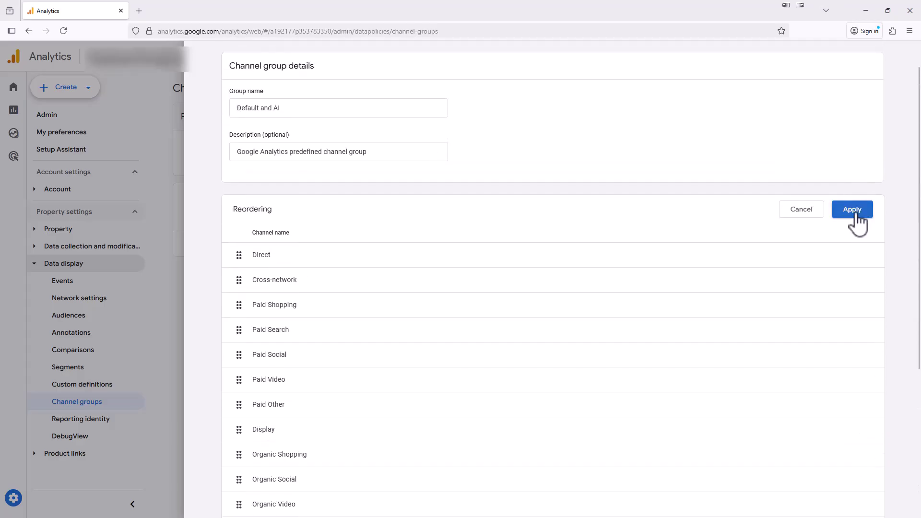
pyautogui.click(856, 216)
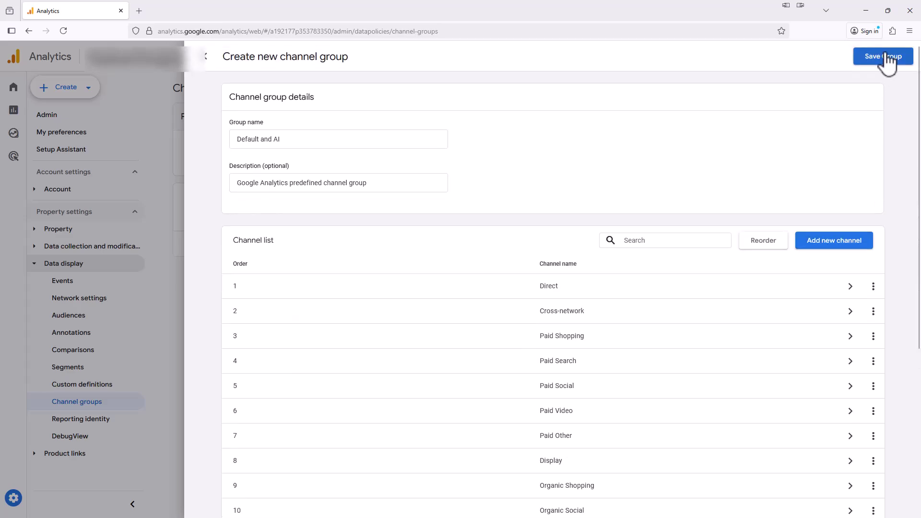
pyautogui.click(885, 57)
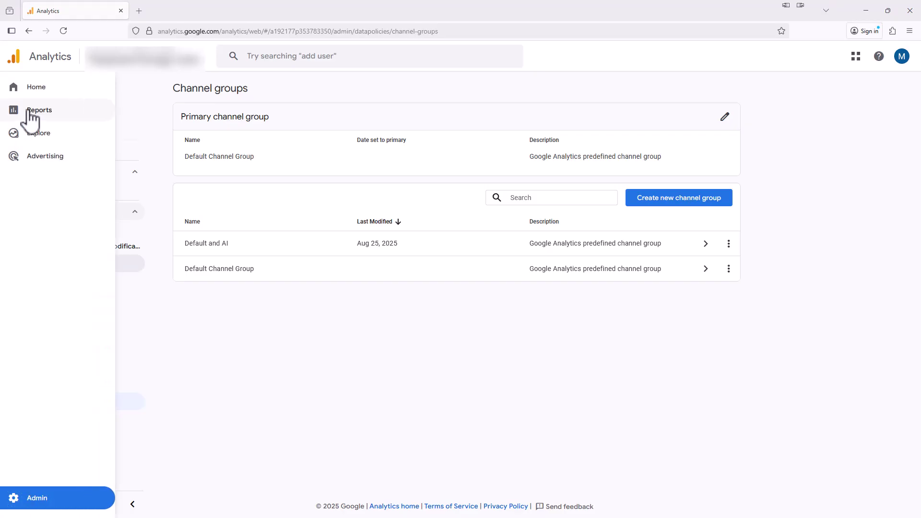
# Open Acquisition > Traffic acquisition and break the table down by Session Default and AI.
pyautogui.click(29, 111)
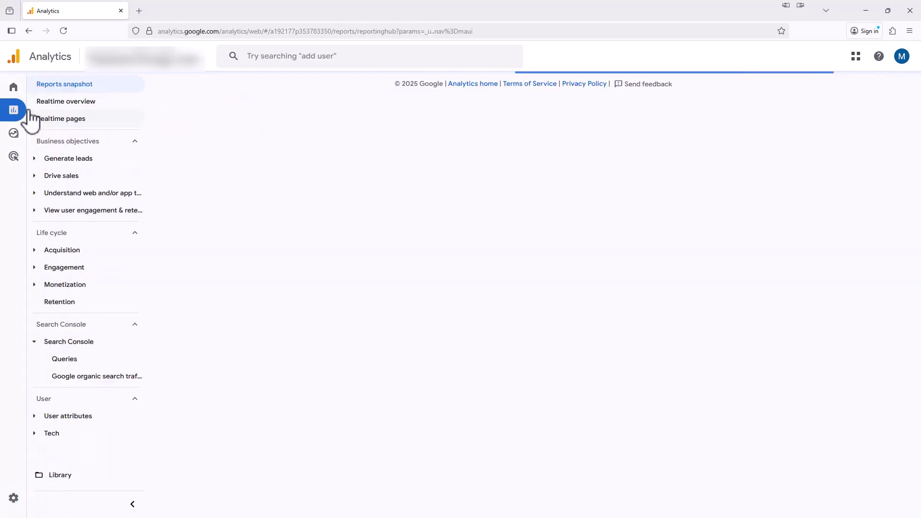
pyautogui.click(66, 251)
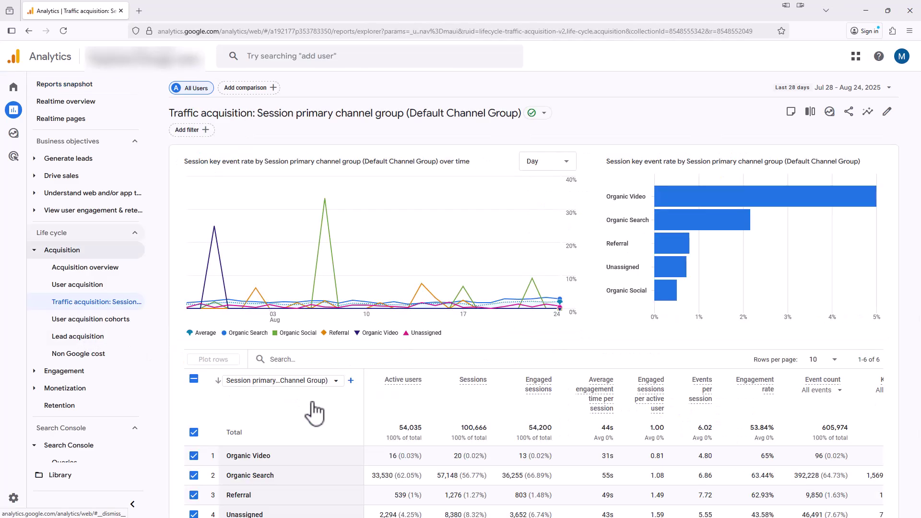
pyautogui.click(334, 382)
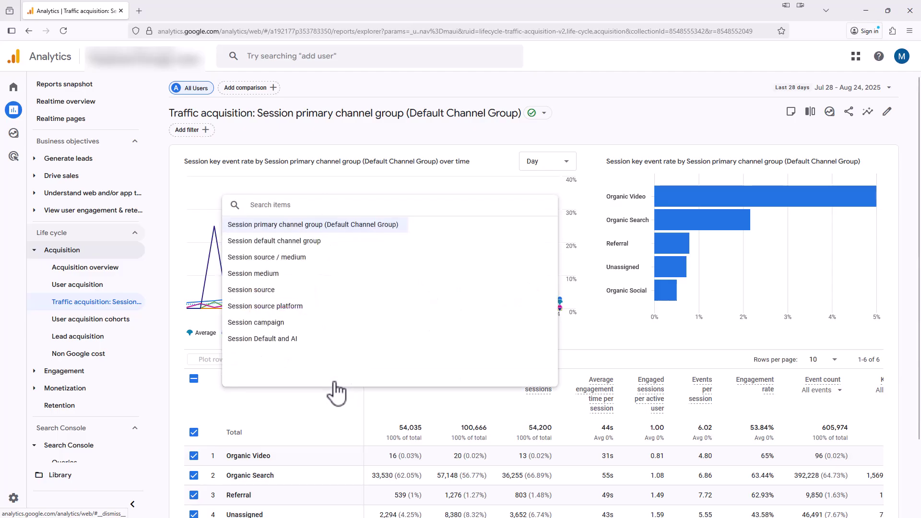
pyautogui.click(284, 341)
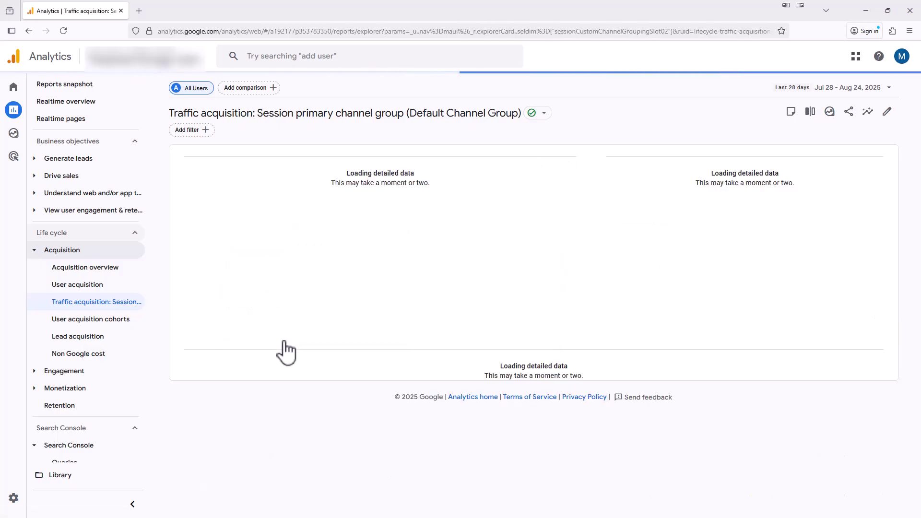
pyautogui.scroll(-2, 292, 361)
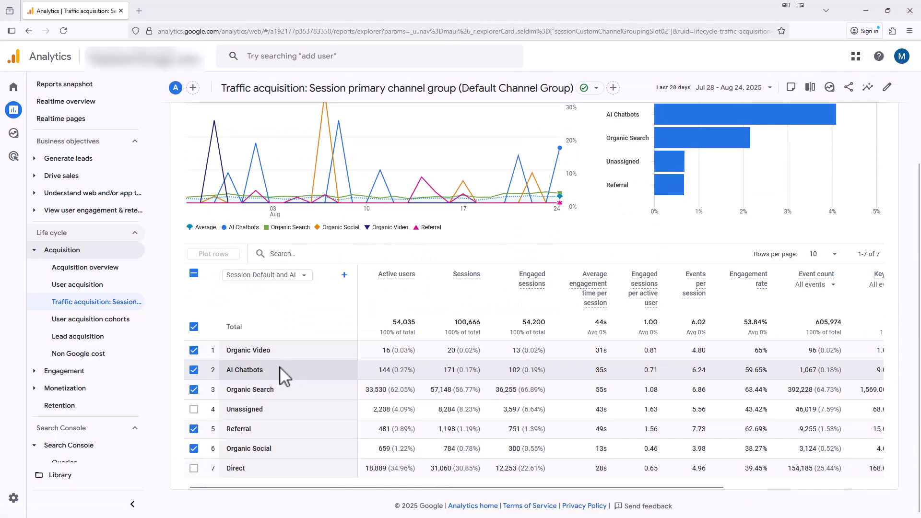